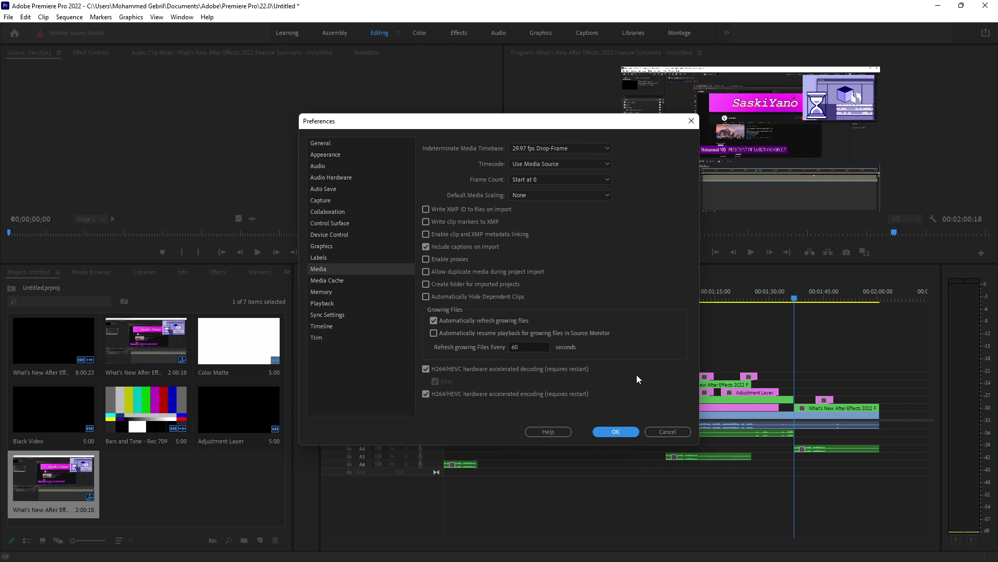
Accept the current Media settings and close the Preferences
{"action": "left_click", "coordinate": [630, 435]}
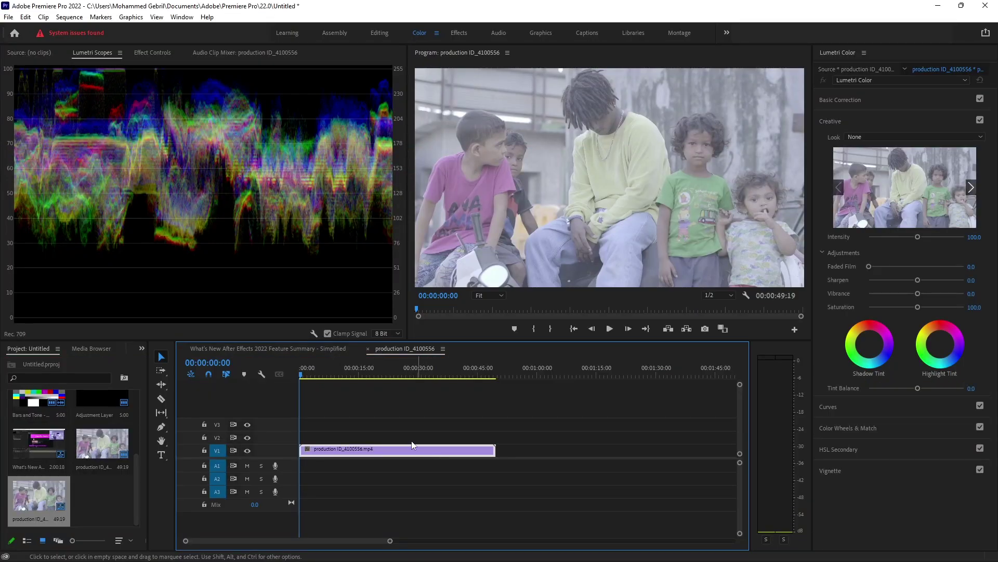
Switch the Lumetri Scopes bit depth to float and return it to 8 Bit
{"action": "left_click", "coordinate": [388, 333]}
{"action": "left_click", "coordinate": [389, 354]}
{"action": "left_click", "coordinate": [391, 333]}
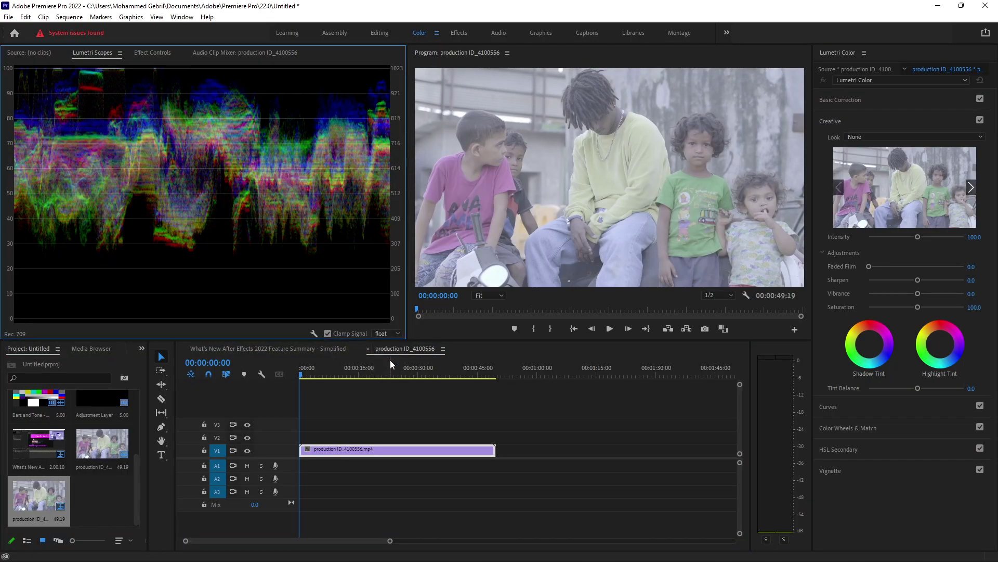
{"action": "left_click", "coordinate": [391, 377]}
{"action": "left_click", "coordinate": [391, 333]}
{"action": "left_click", "coordinate": [392, 345]}
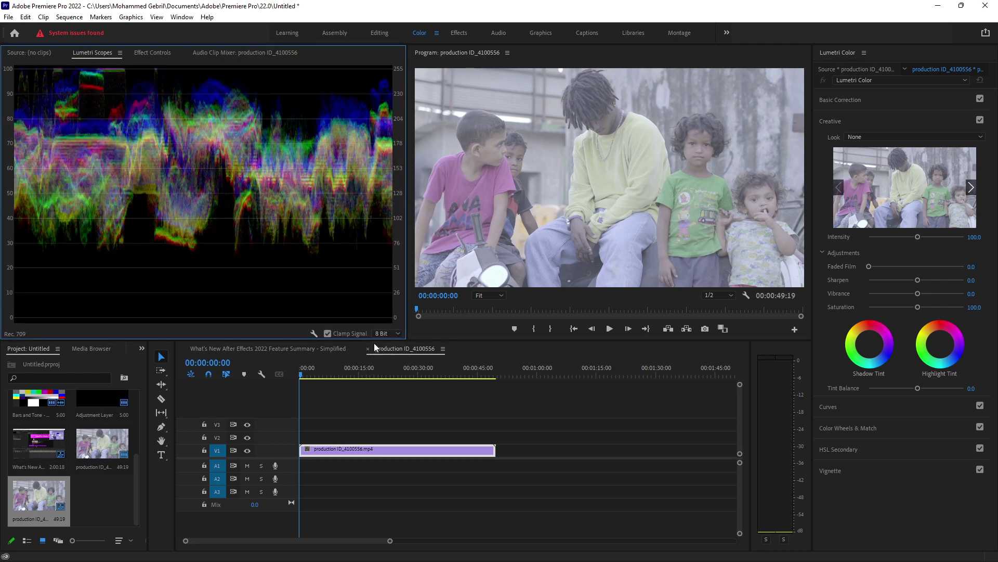
Add the Vectorscope YUV beside the waveform, and briefly turn the Vectorscope HLS on and off again
{"action": "right_click", "coordinate": [311, 331]}
{"action": "left_click", "coordinate": [315, 349]}
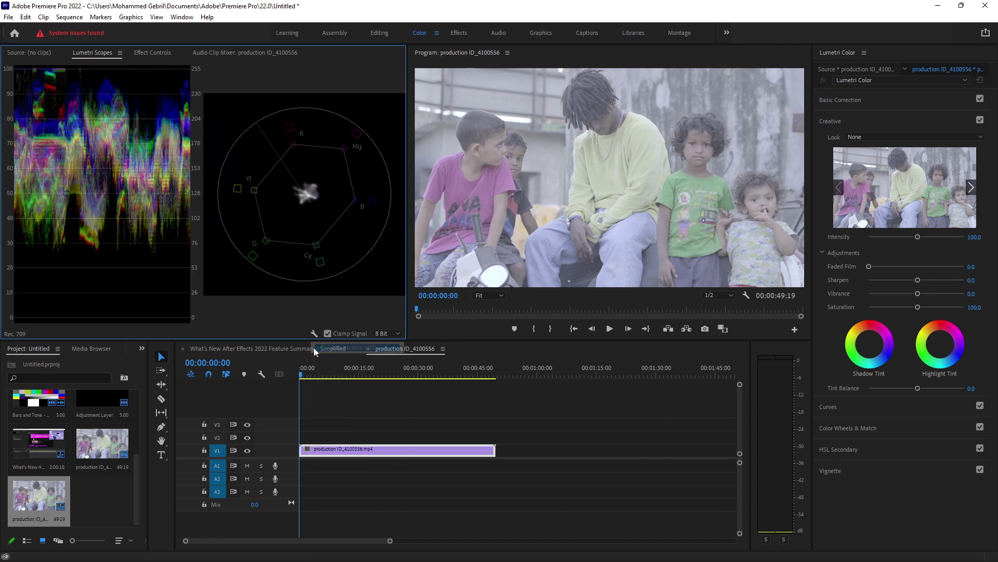
{"action": "right_click", "coordinate": [311, 330]}
{"action": "left_click", "coordinate": [324, 337]}
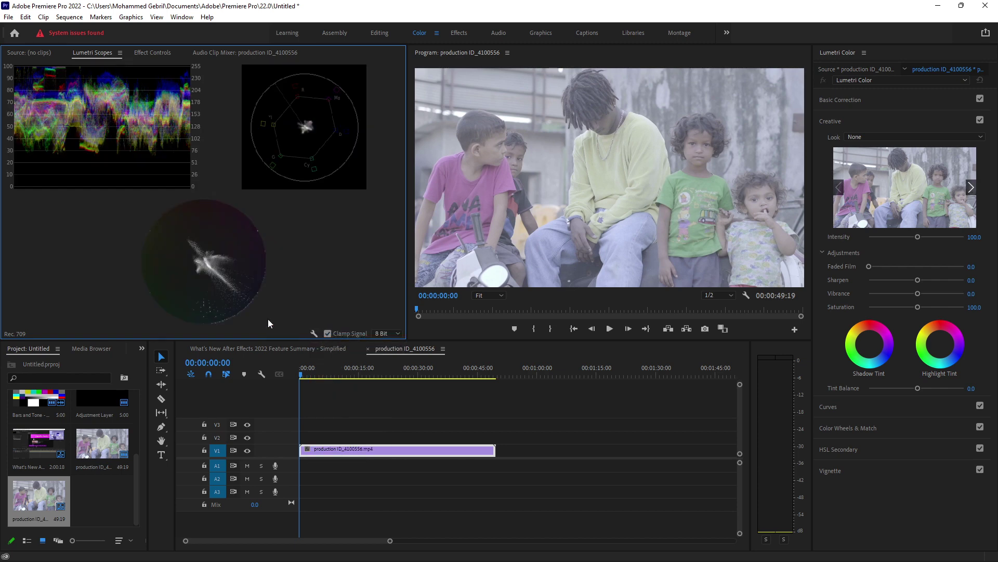
{"action": "right_click", "coordinate": [314, 334]}
{"action": "left_click", "coordinate": [316, 338]}
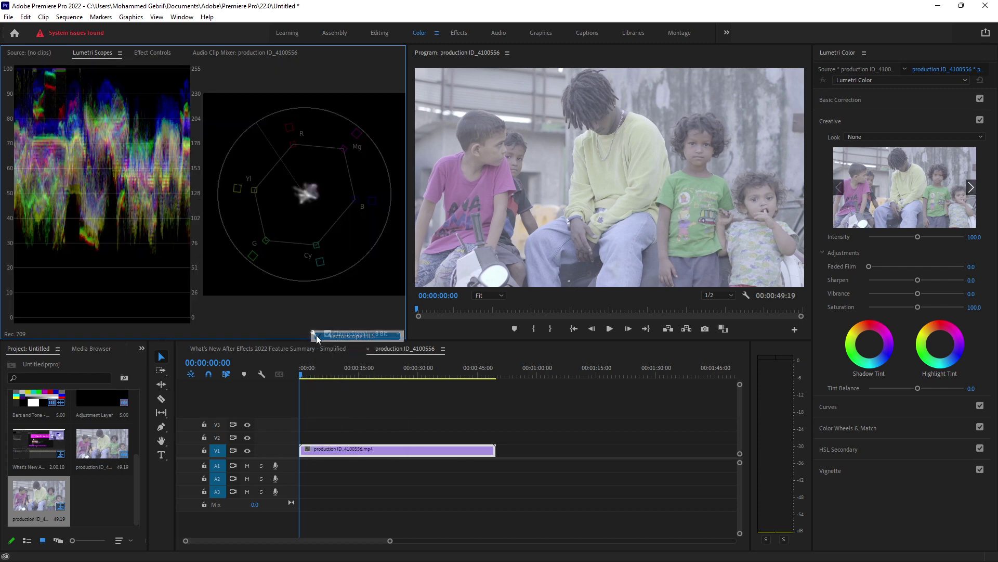
Widen the Lumetri Scopes panel and examine the vectorscope at normal and 2x zoom, including with the panel maximized
{"action": "left_click_drag", "start_coordinate": [406, 297], "coordinate": [461, 296]}
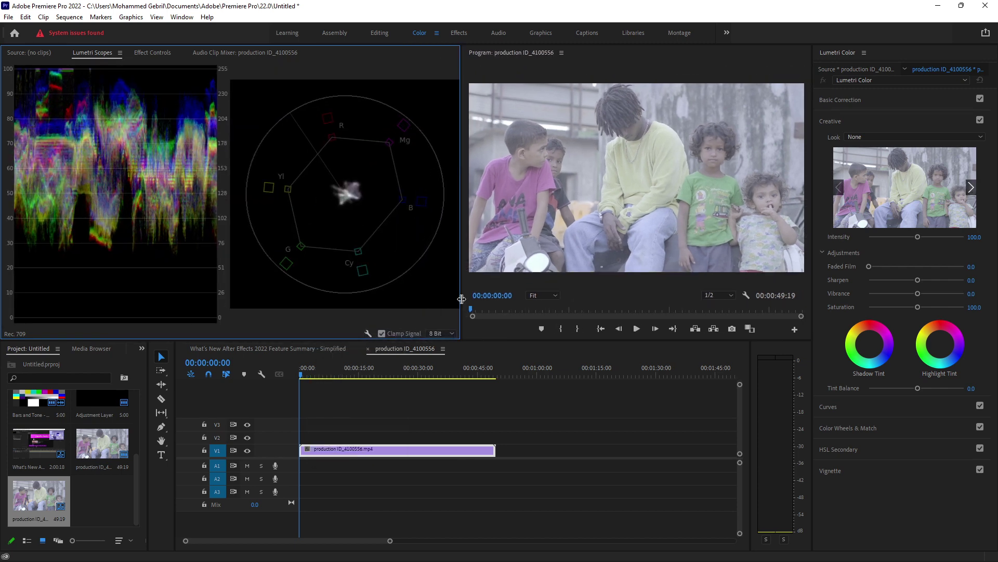
{"action": "double_click", "coordinate": [346, 190]}
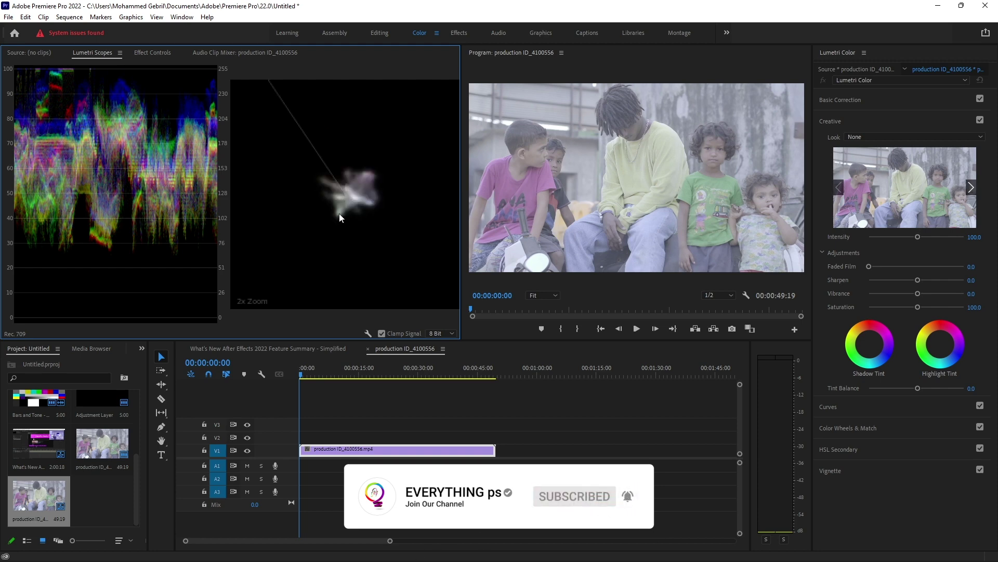
{"action": "key", "text": "grave"}
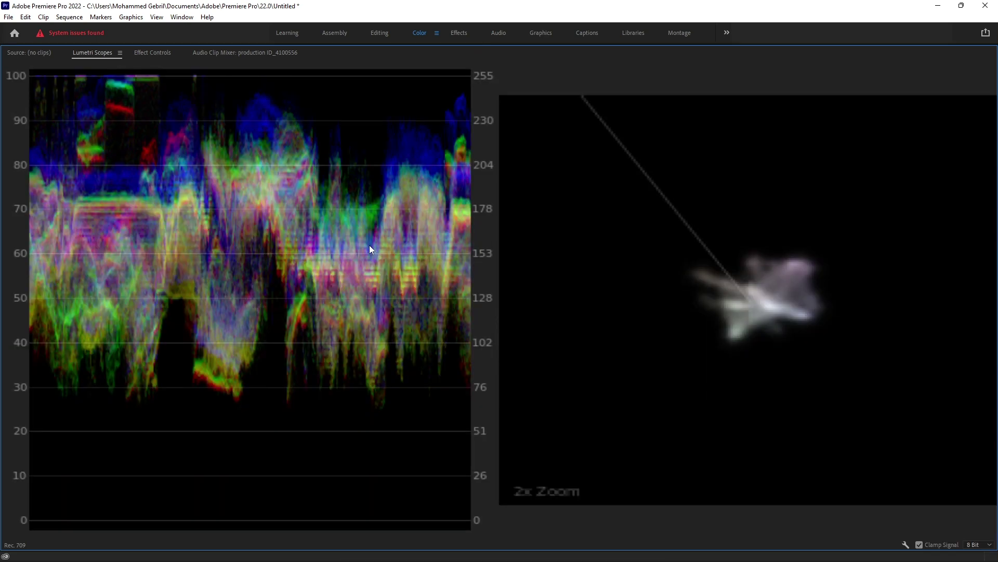
{"action": "double_click", "coordinate": [756, 283]}
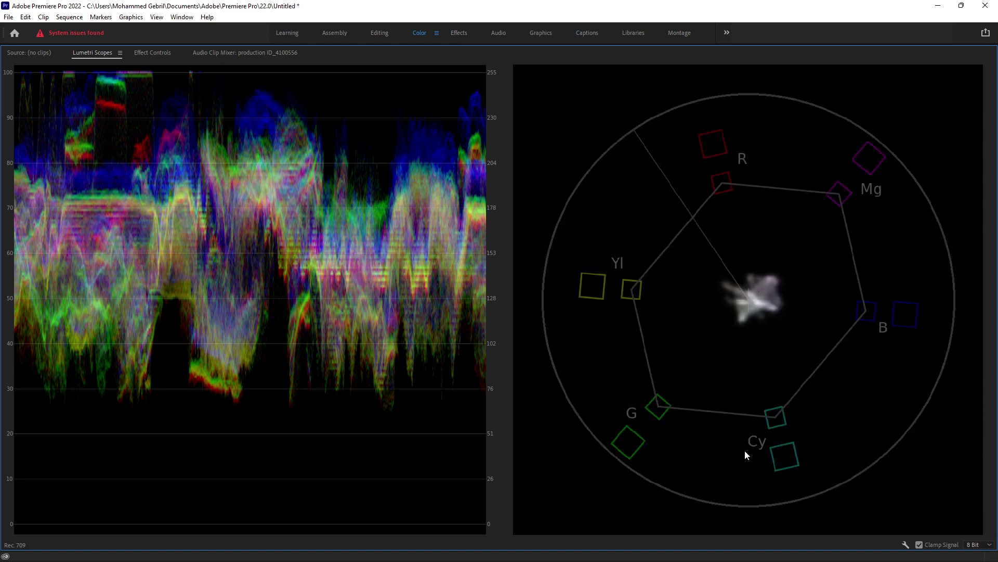
{"action": "double_click", "coordinate": [754, 320]}
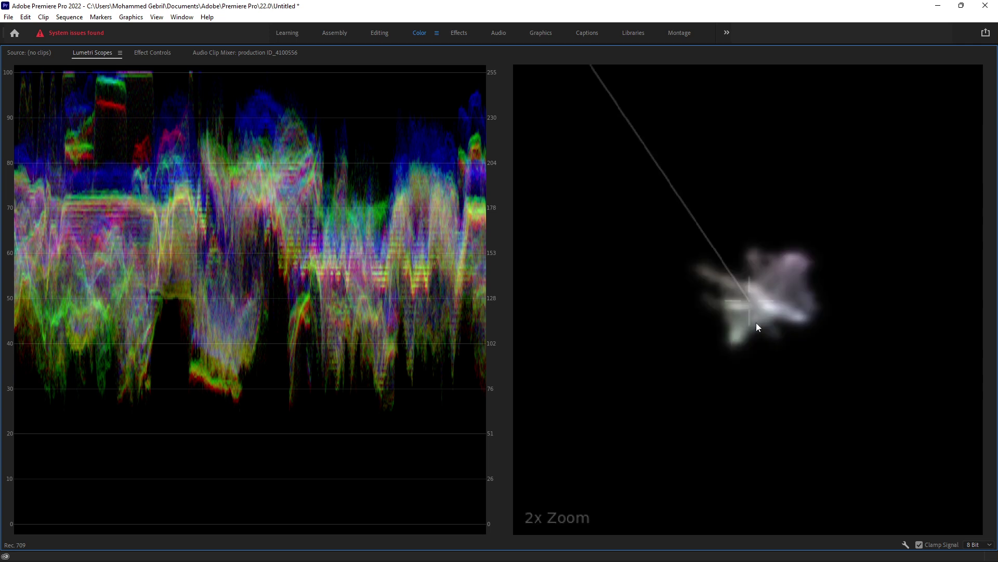
{"action": "key", "text": "grave"}
{"action": "double_click", "coordinate": [350, 260]}
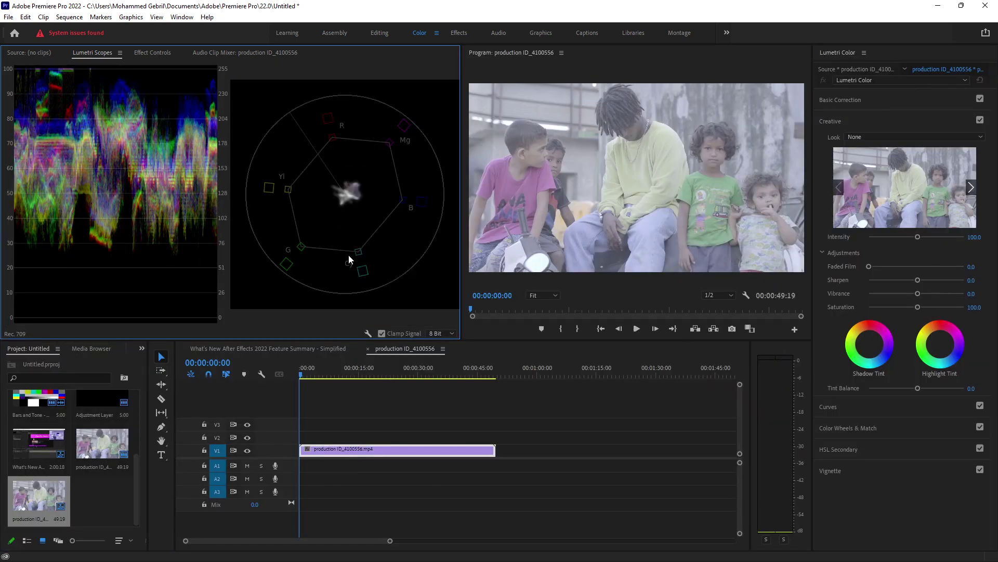
Try the ARRI_Universal_DCI input LUT in Basic Correction while checking the vectorscope, and set the LUT back to None
{"action": "left_click", "coordinate": [863, 99]}
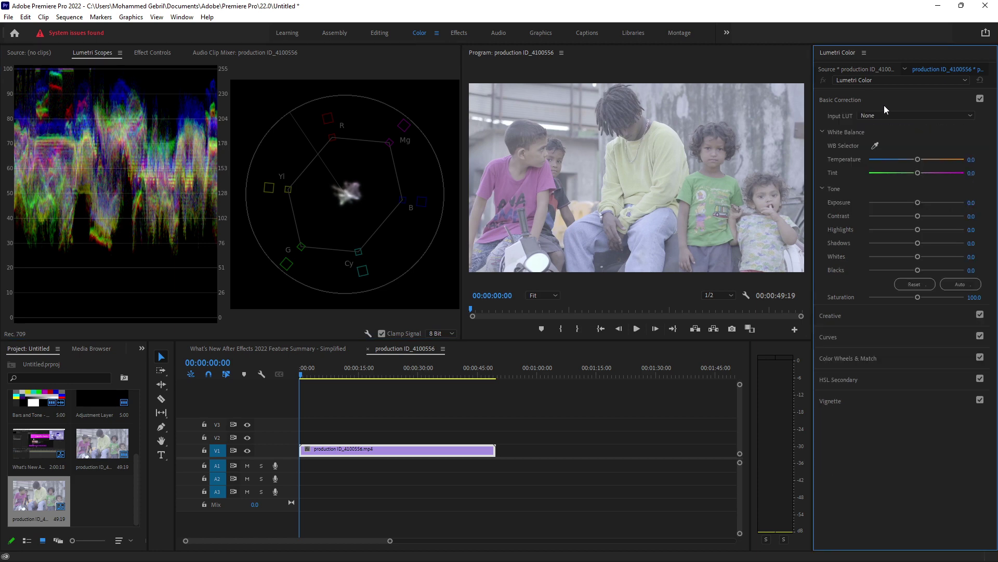
{"action": "left_click", "coordinate": [885, 115]}
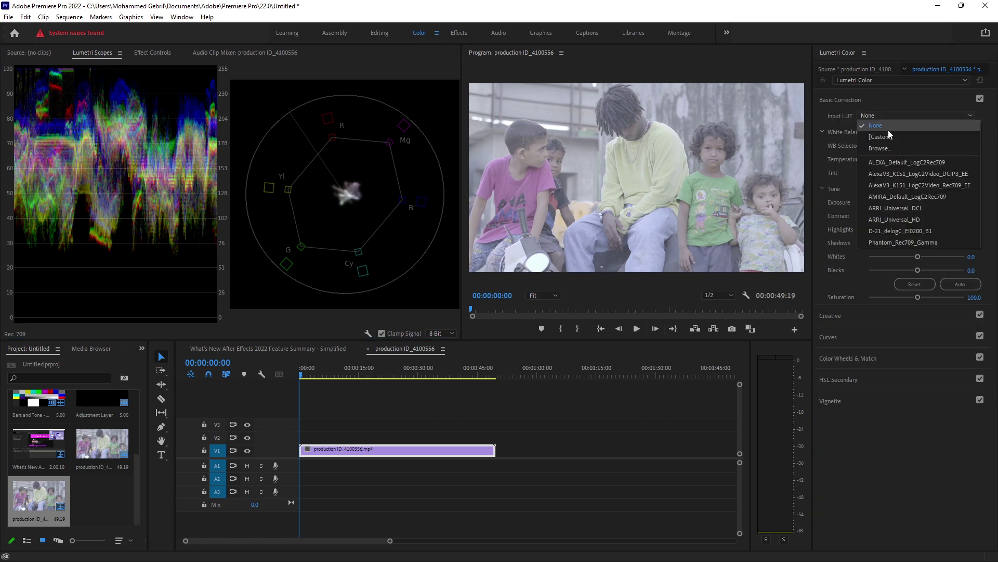
{"action": "left_click", "coordinate": [897, 207]}
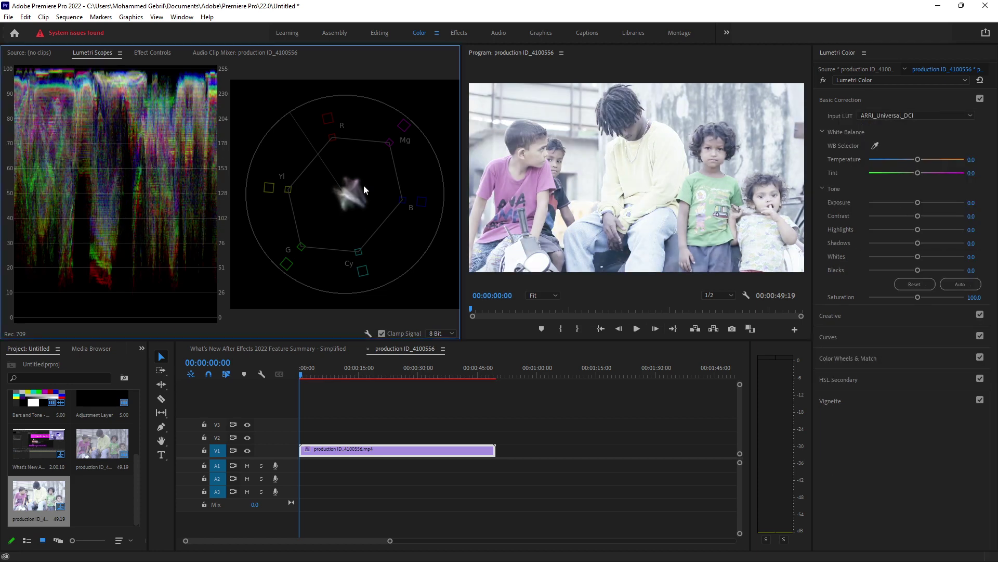
{"action": "double_click", "coordinate": [363, 185]}
{"action": "double_click", "coordinate": [399, 178]}
{"action": "left_click", "coordinate": [905, 117]}
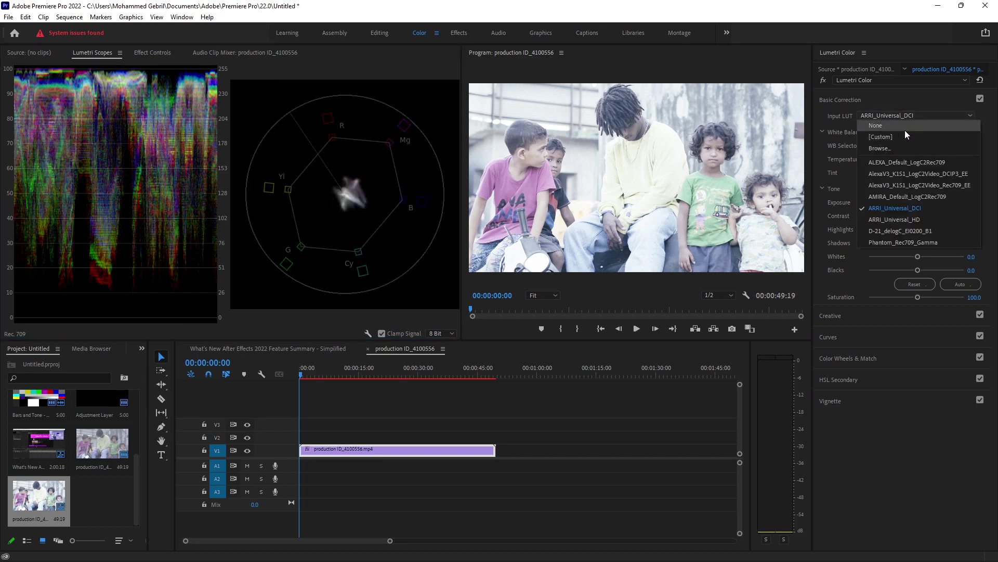
{"action": "left_click", "coordinate": [905, 130]}
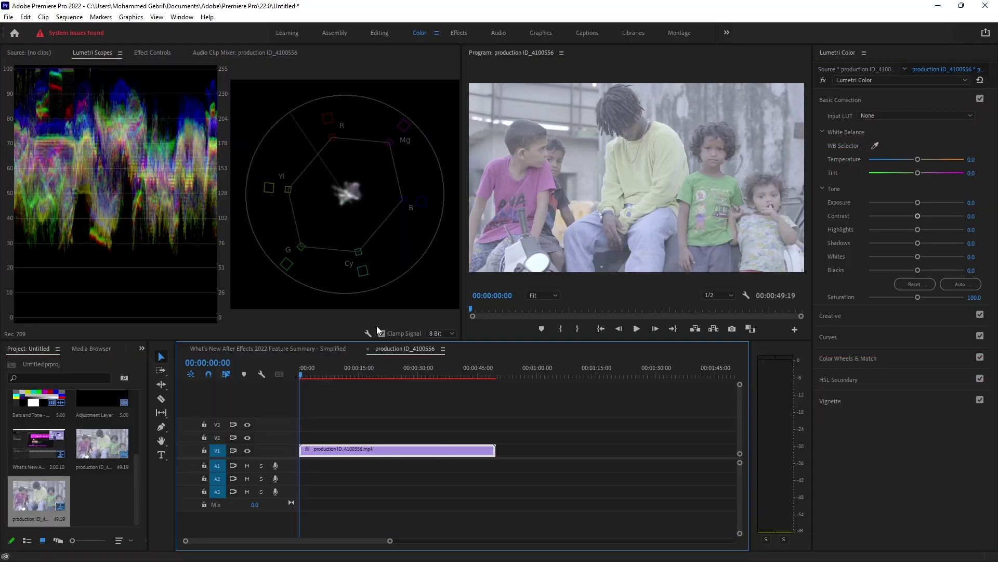
Replace the Vectorscope YUV with the Histogram in the Lumetri Scopes and view the scopes maximized
{"action": "left_click", "coordinate": [367, 335]}
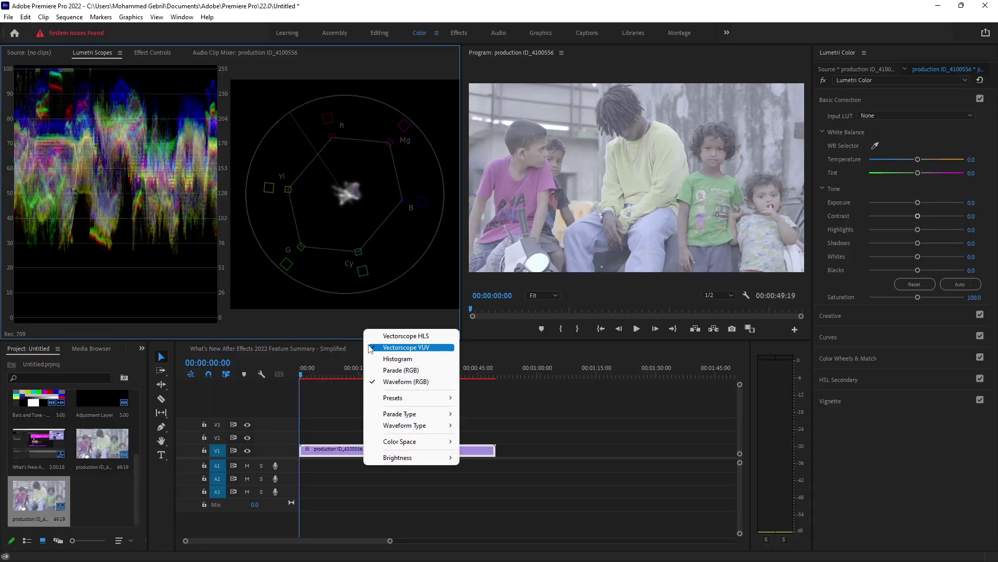
{"action": "left_click", "coordinate": [371, 347]}
{"action": "left_click", "coordinate": [370, 332]}
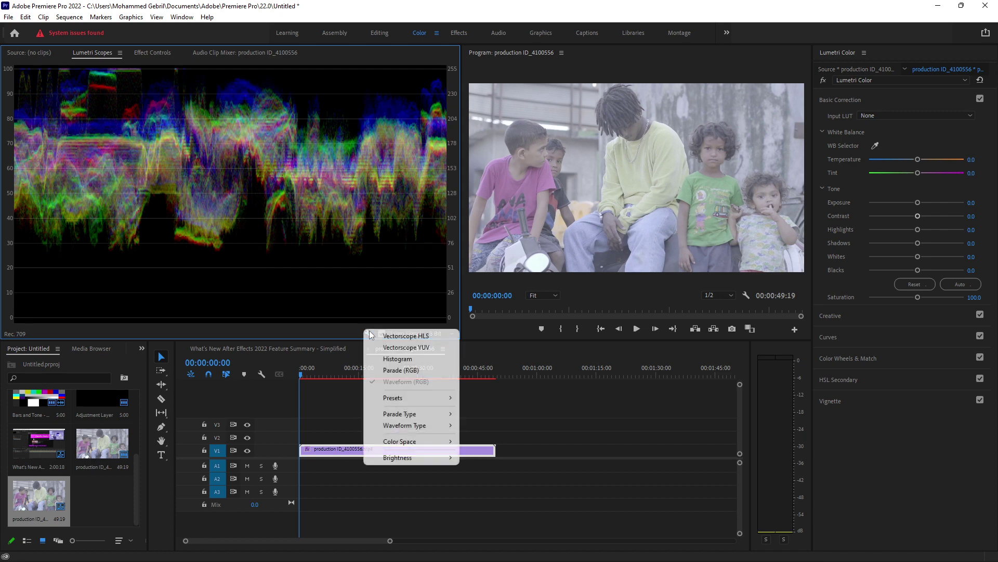
{"action": "left_click", "coordinate": [378, 360]}
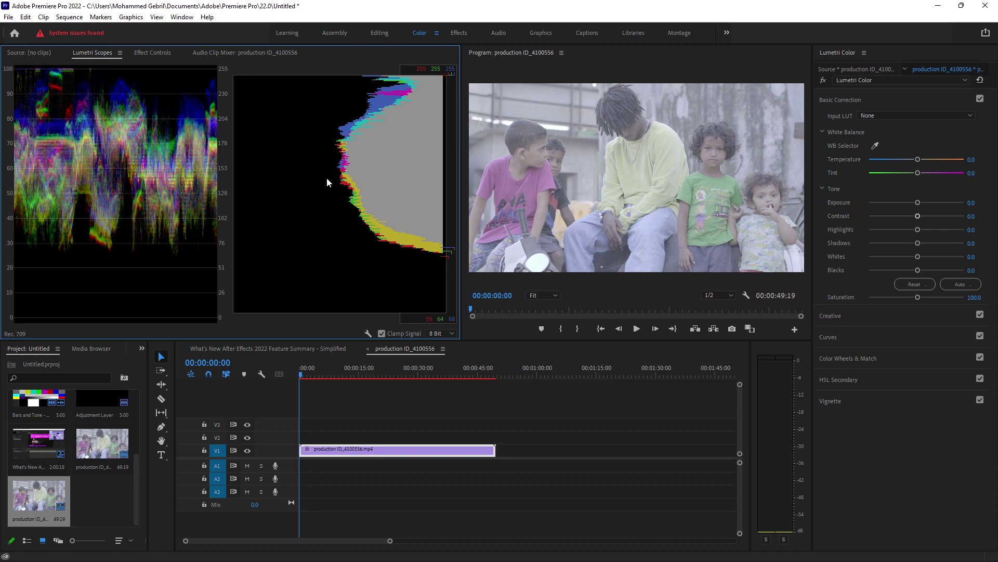
{"action": "key", "text": "grave"}
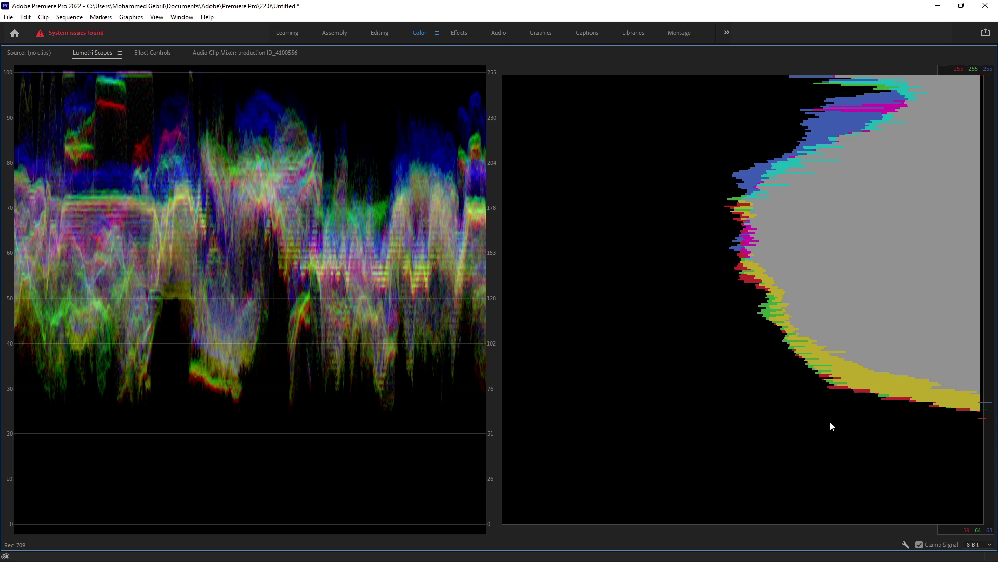
{"action": "key", "text": "grave"}
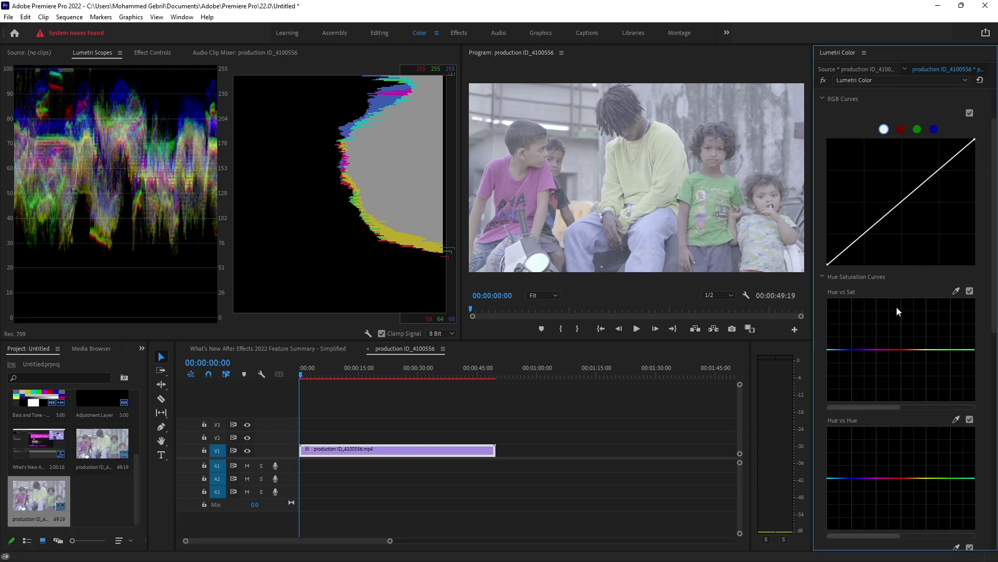
Enlarge the Lumetri Color panel and add two RGB curve points, raising the shadow point and lowering the highlight point to mid-height
{"action": "scroll", "coordinate": [896, 311], "scroll_direction": "up", "scroll_amount": 3}
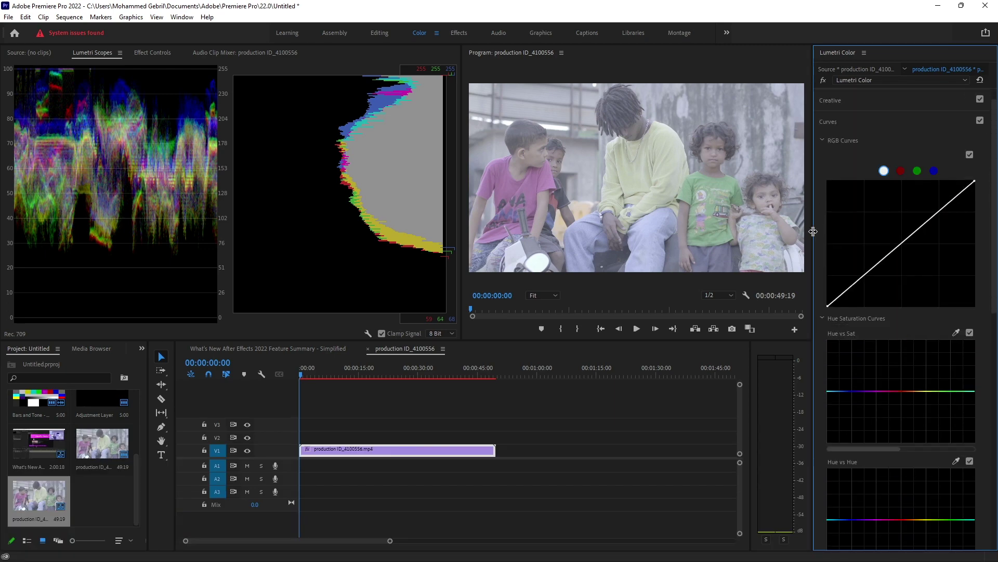
{"action": "left_click_drag", "start_coordinate": [813, 232], "coordinate": [2, 286]}
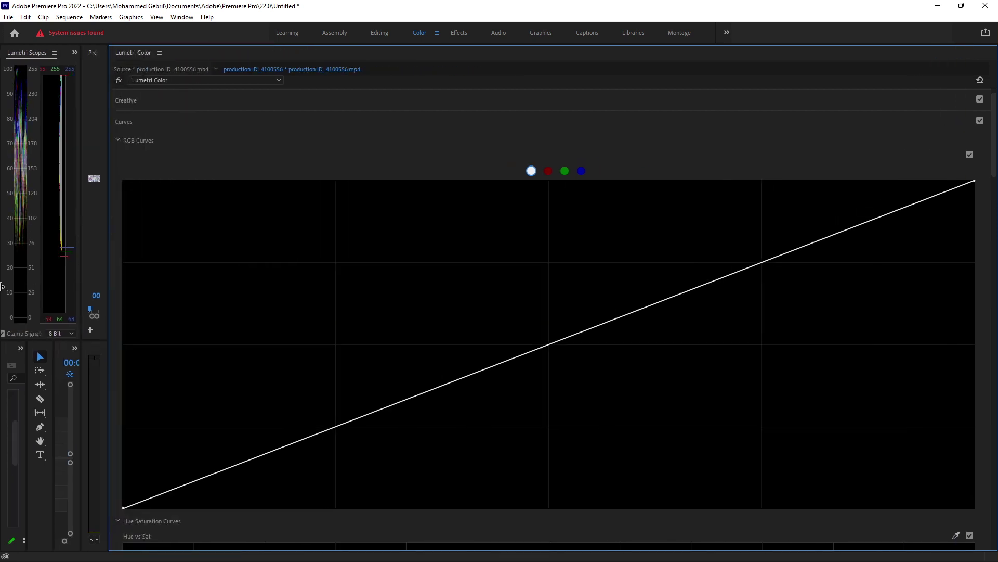
{"action": "left_click", "coordinate": [240, 463]}
{"action": "left_click_drag", "start_coordinate": [711, 285], "coordinate": [764, 346]}
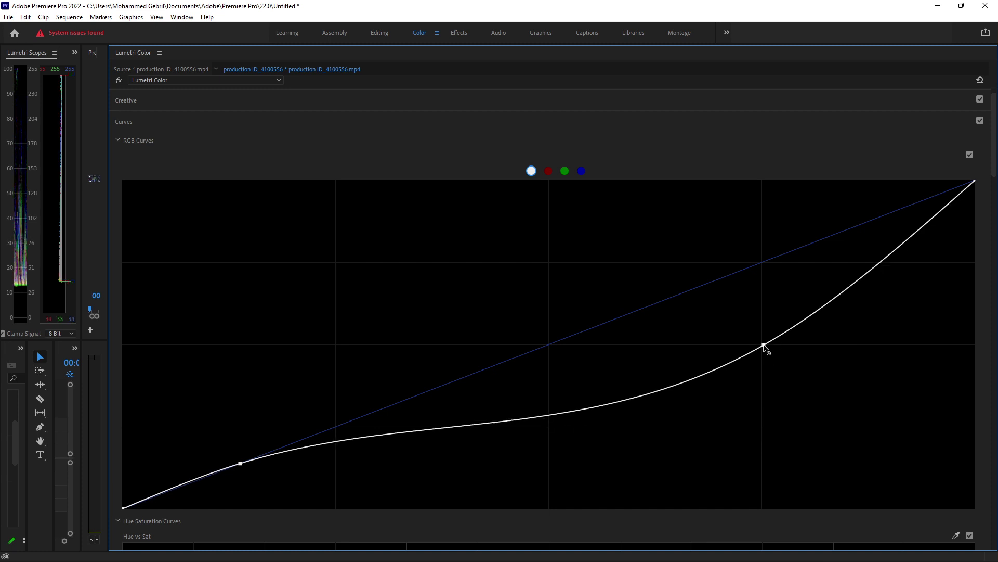
{"action": "left_click_drag", "start_coordinate": [242, 463], "coordinate": [338, 347]}
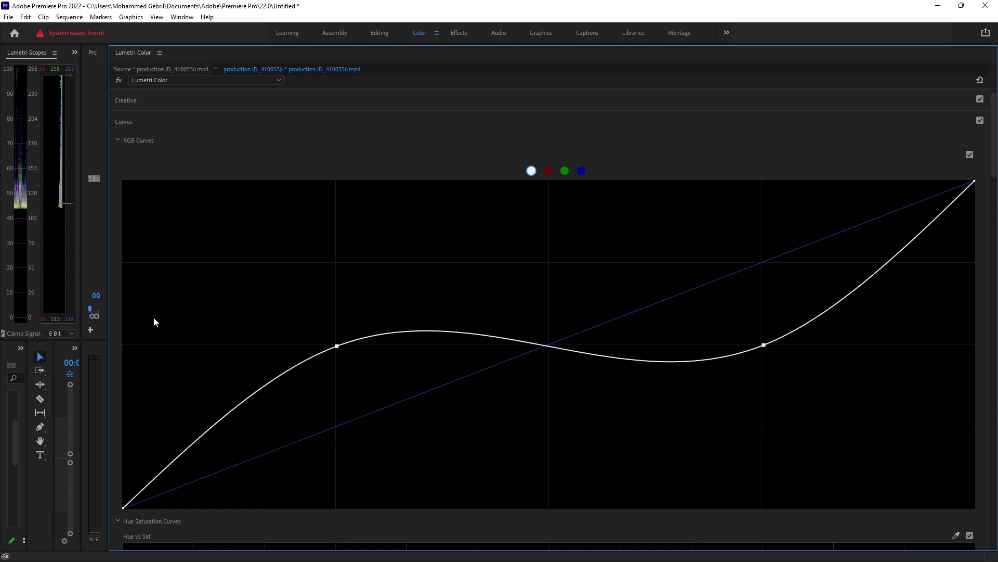
Add purple, magenta, orange and yellow points to the Hue vs Sat curve, and raise the magenta and orange points equally
{"action": "left_click_drag", "start_coordinate": [108, 280], "coordinate": [205, 277]}
{"action": "scroll", "coordinate": [458, 283], "scroll_direction": "down", "scroll_amount": 10}
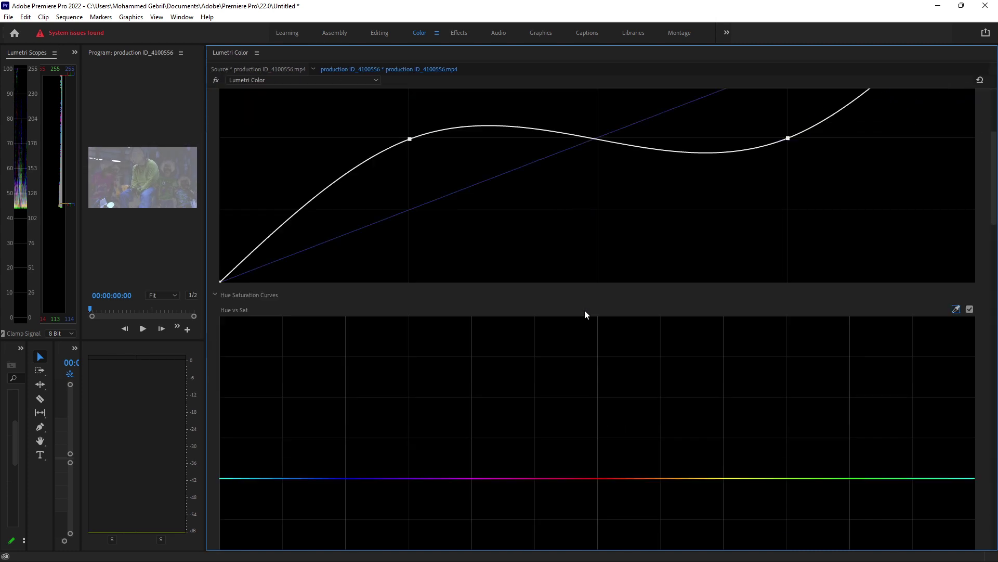
{"action": "scroll", "coordinate": [598, 331], "scroll_direction": "down", "scroll_amount": 2}
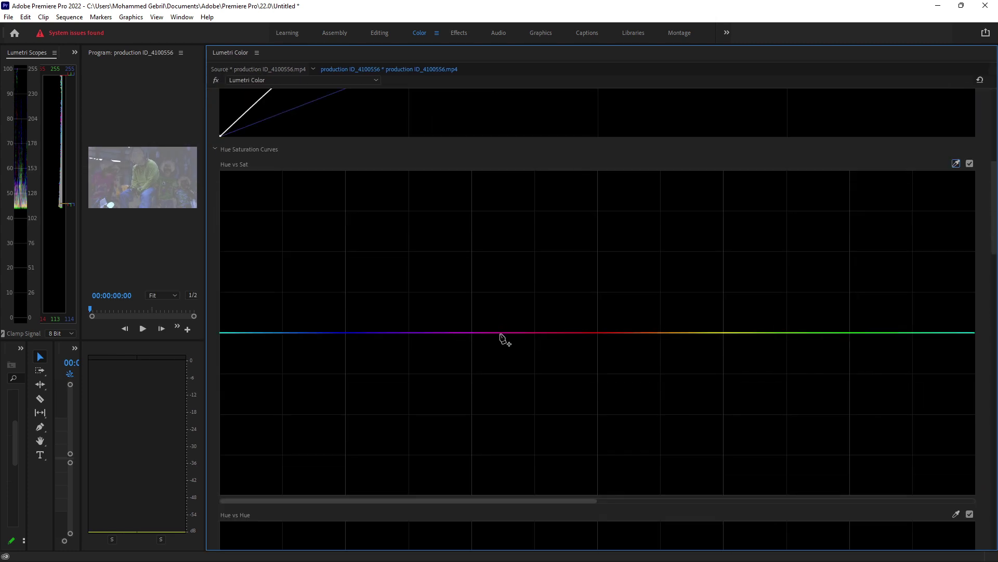
{"action": "left_click", "coordinate": [472, 333]}
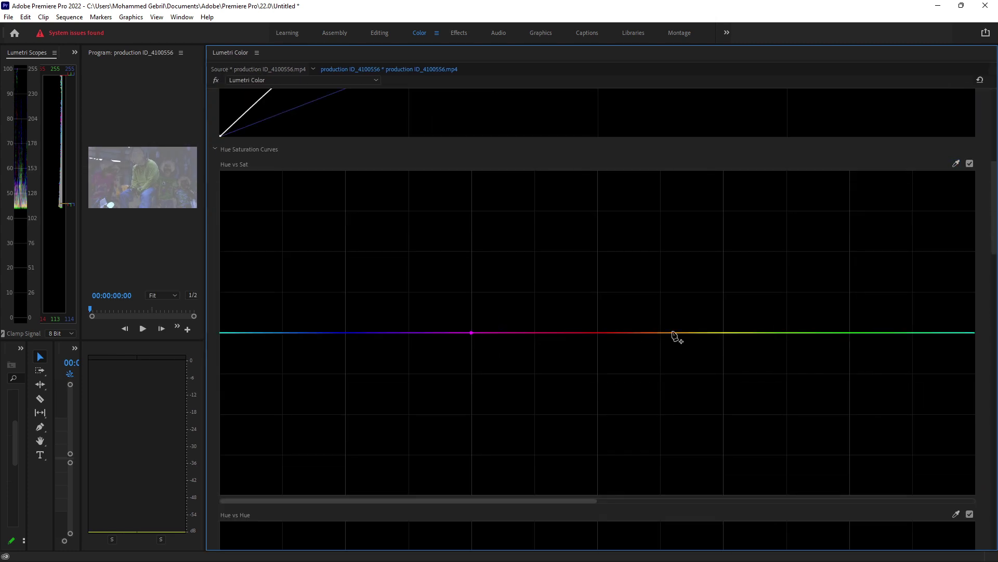
{"action": "left_click", "coordinate": [408, 333]}
{"action": "left_click", "coordinate": [661, 333]}
{"action": "left_click_drag", "start_coordinate": [471, 333], "coordinate": [471, 254]}
{"action": "left_click_drag", "start_coordinate": [661, 332], "coordinate": [660, 255]}
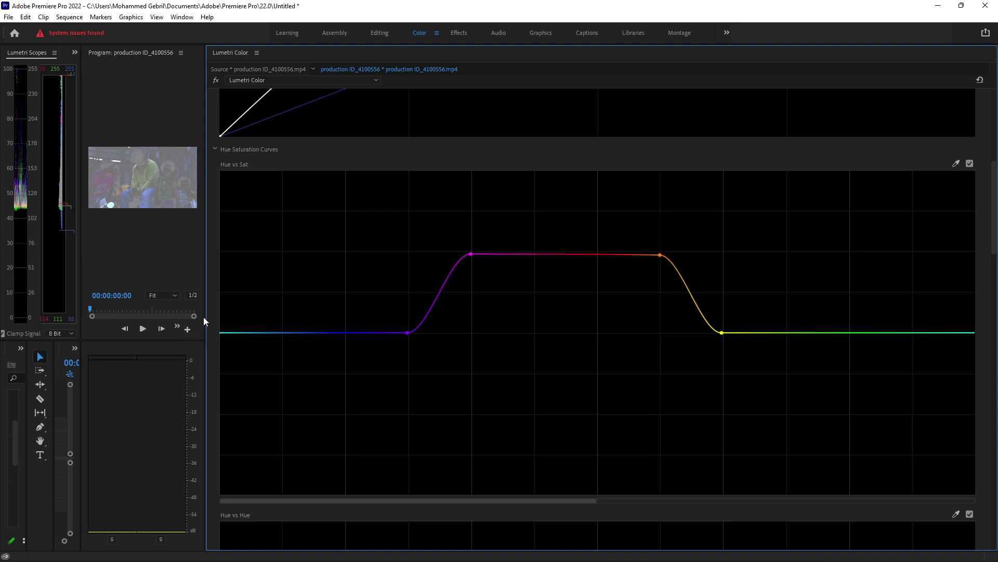
Narrow the Lumetri Color panel, widen the Project panel, and reset the Color workspace to its saved layout
{"action": "left_click_drag", "start_coordinate": [205, 317], "coordinate": [819, 330]}
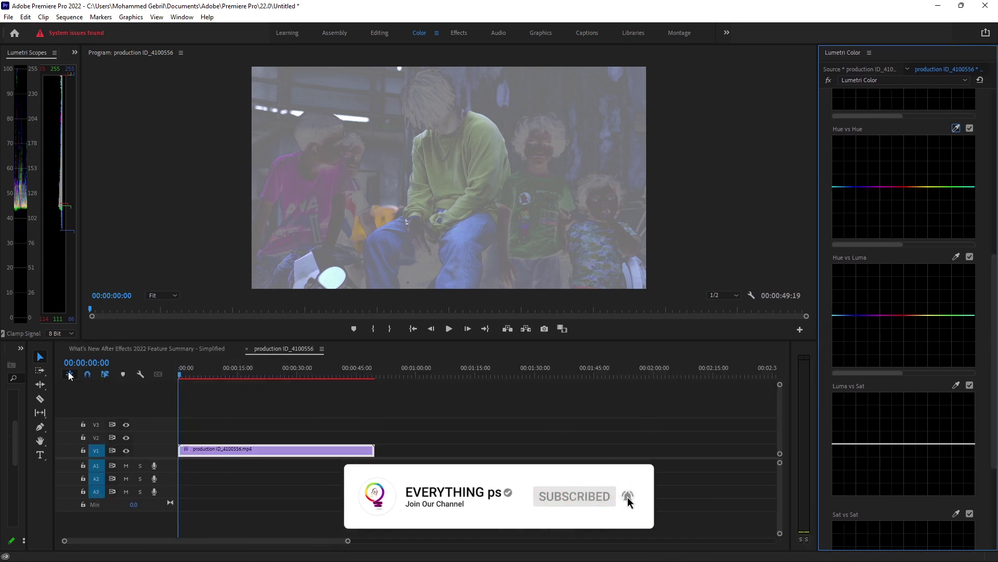
{"action": "left_click_drag", "start_coordinate": [25, 398], "coordinate": [182, 399]}
{"action": "left_click", "coordinate": [436, 33]}
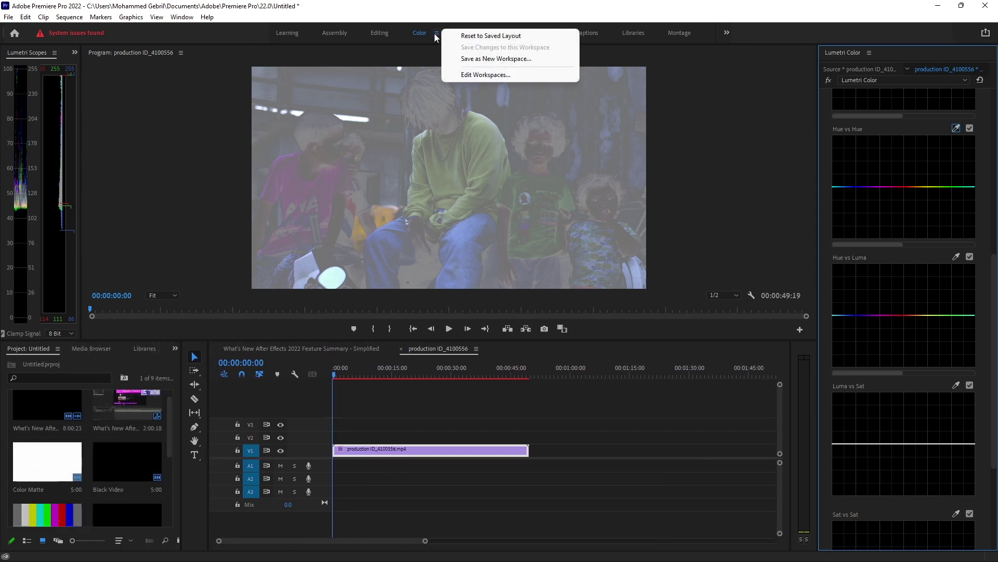
{"action": "left_click", "coordinate": [491, 36]}
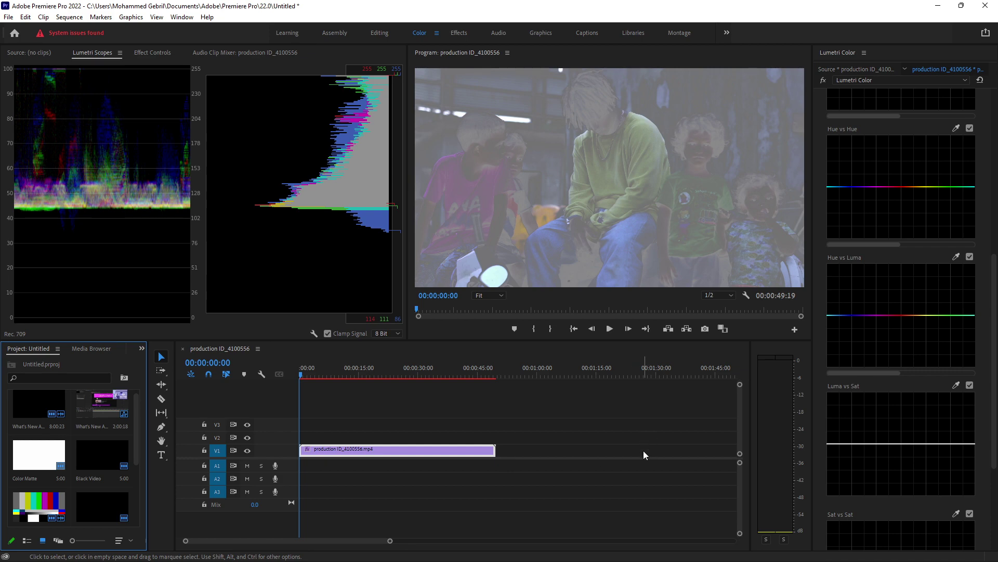
Disable the Curves section of the Lumetri Color effect on the clip
{"action": "scroll", "coordinate": [923, 252], "scroll_direction": "up", "scroll_amount": 10}
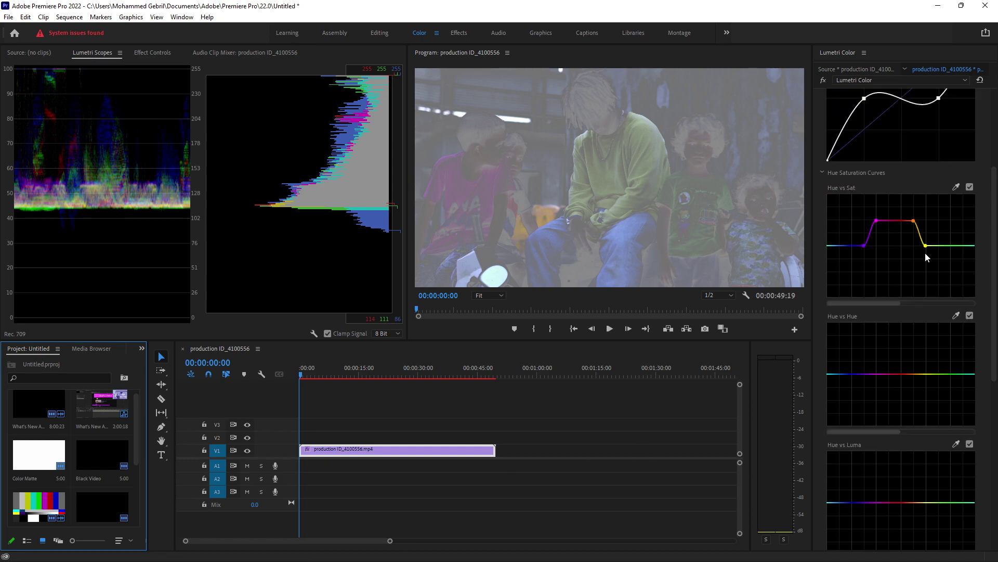
{"action": "left_click", "coordinate": [981, 143]}
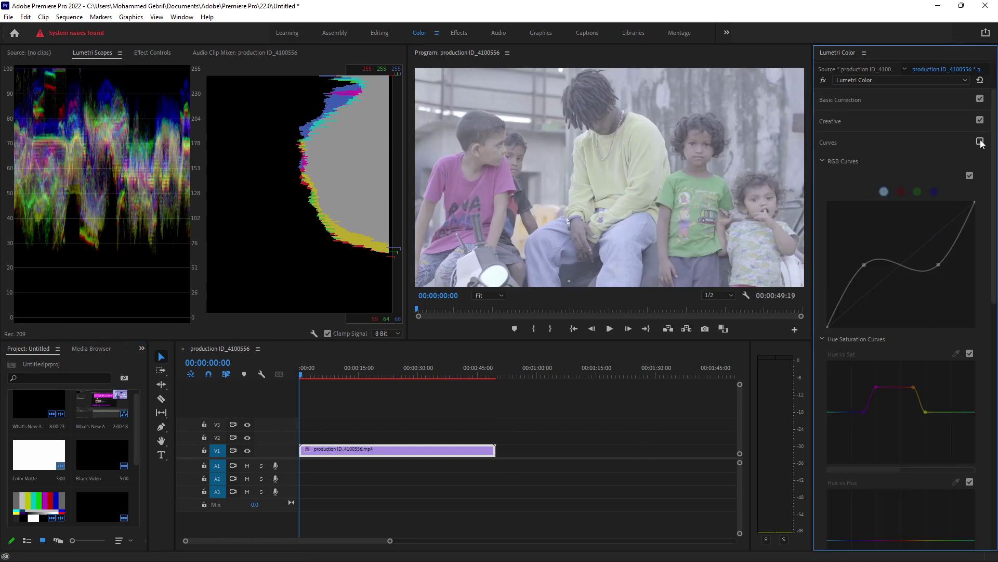
Toggle the Curves section of the Lumetri Color effect on and off again, and collapse the section
{"action": "left_click", "coordinate": [981, 142]}
{"action": "left_click", "coordinate": [980, 142]}
{"action": "left_click", "coordinate": [857, 143]}
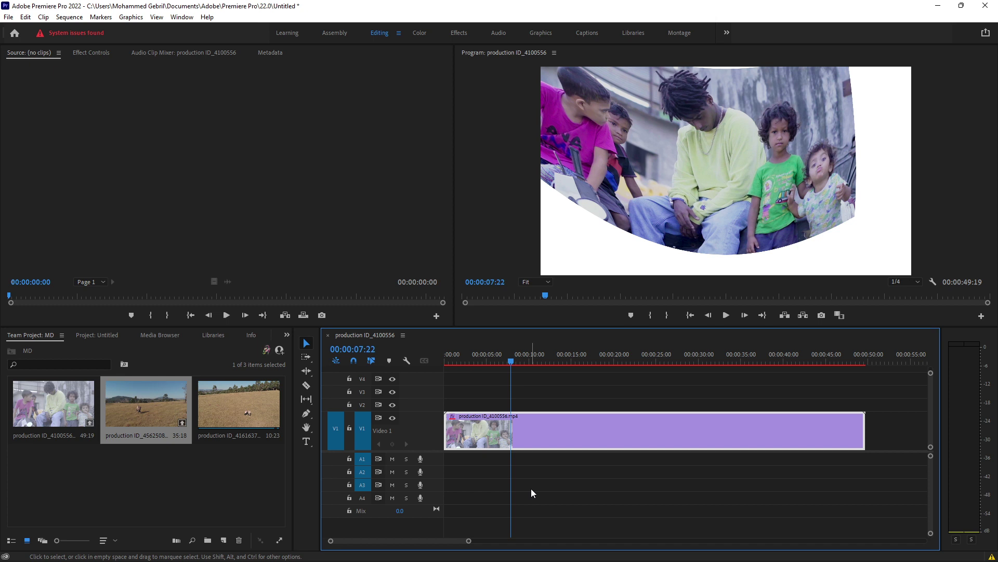
Split the clip on V1 into seven segments with the Razor tool, starting at 00:00:07:22 and spacing the cuts roughly evenly
{"action": "key", "text": "c"}
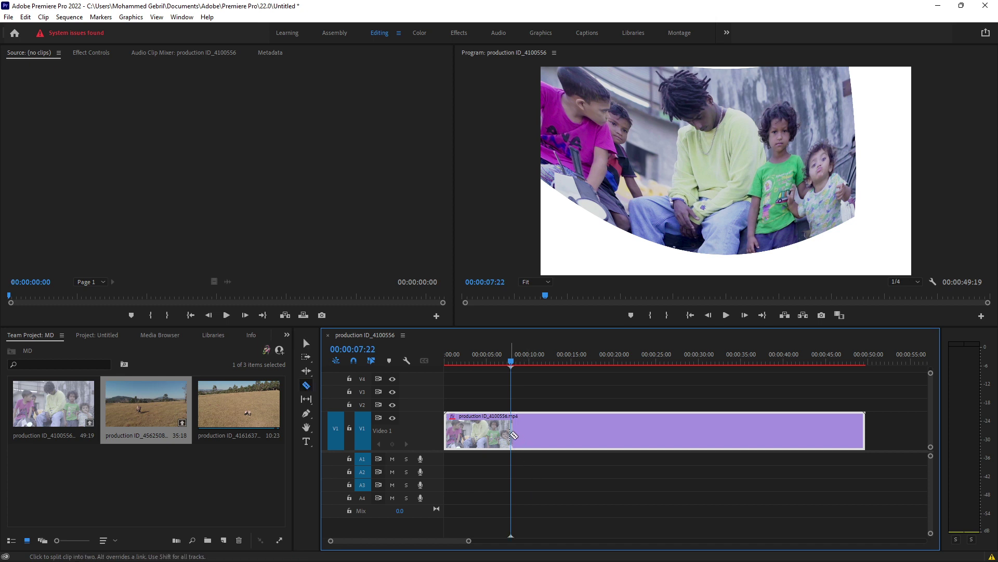
{"action": "left_click", "coordinate": [511, 432]}
{"action": "left_click", "coordinate": [569, 431]}
{"action": "left_click", "coordinate": [633, 432]}
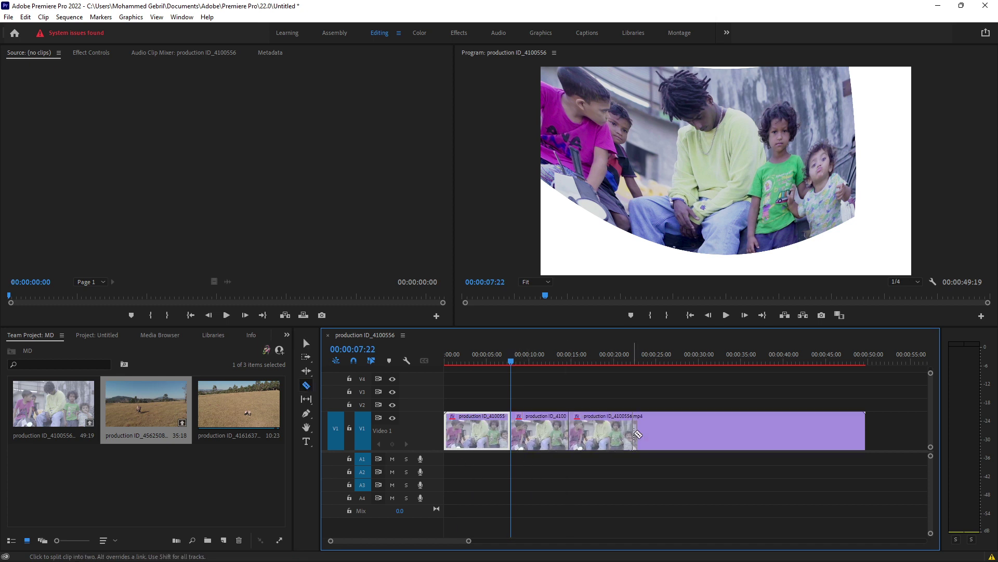
{"action": "left_click", "coordinate": [697, 432]}
{"action": "left_click", "coordinate": [761, 432]}
{"action": "left_click", "coordinate": [819, 432]}
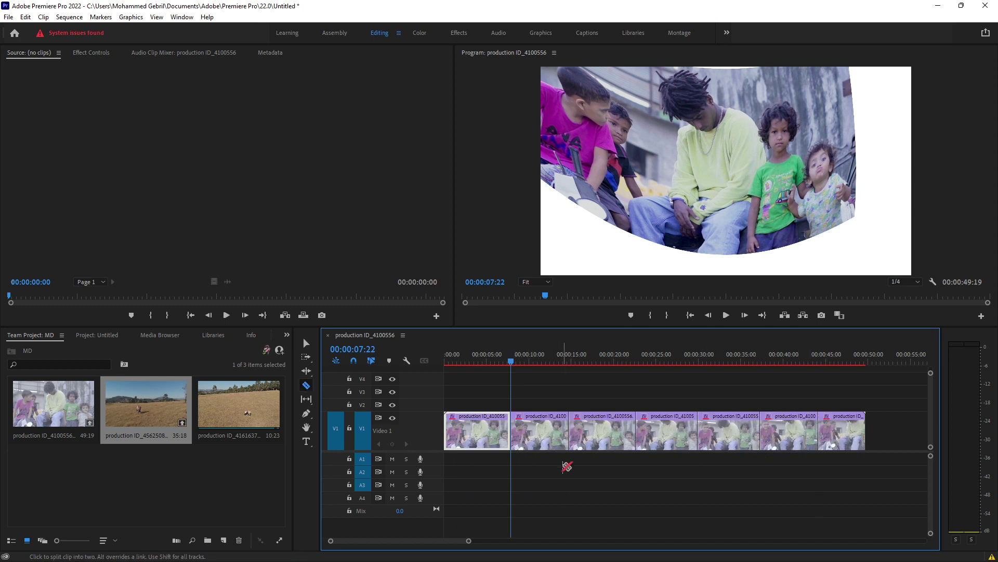
Select several of the split segments one after another with the Selection tool, ending on the last segment
{"action": "key", "text": "v"}
{"action": "left_click", "coordinate": [548, 426]}
{"action": "left_click", "coordinate": [606, 427]}
{"action": "left_click", "coordinate": [667, 429]}
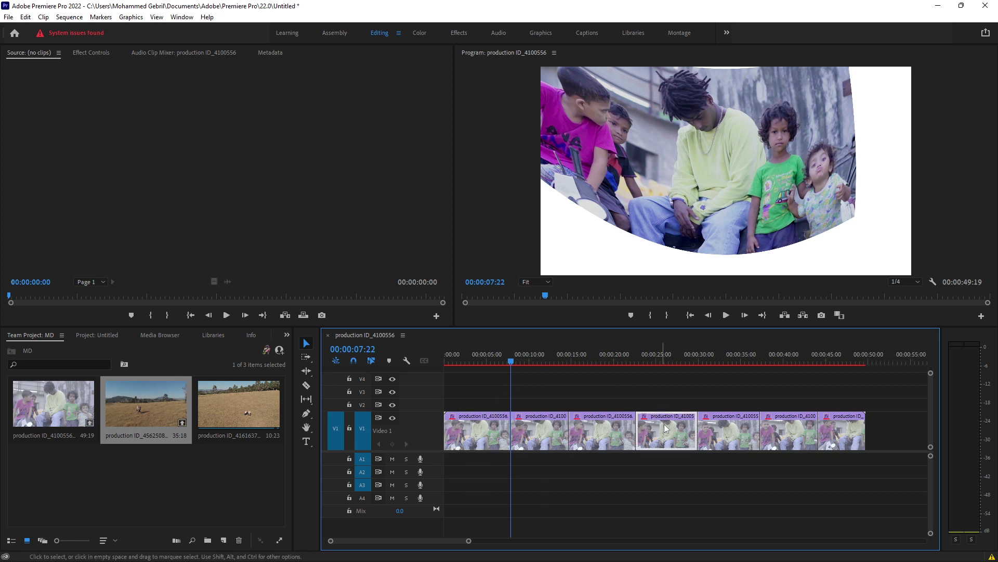
{"action": "left_click", "coordinate": [732, 429]}
{"action": "left_click", "coordinate": [829, 427]}
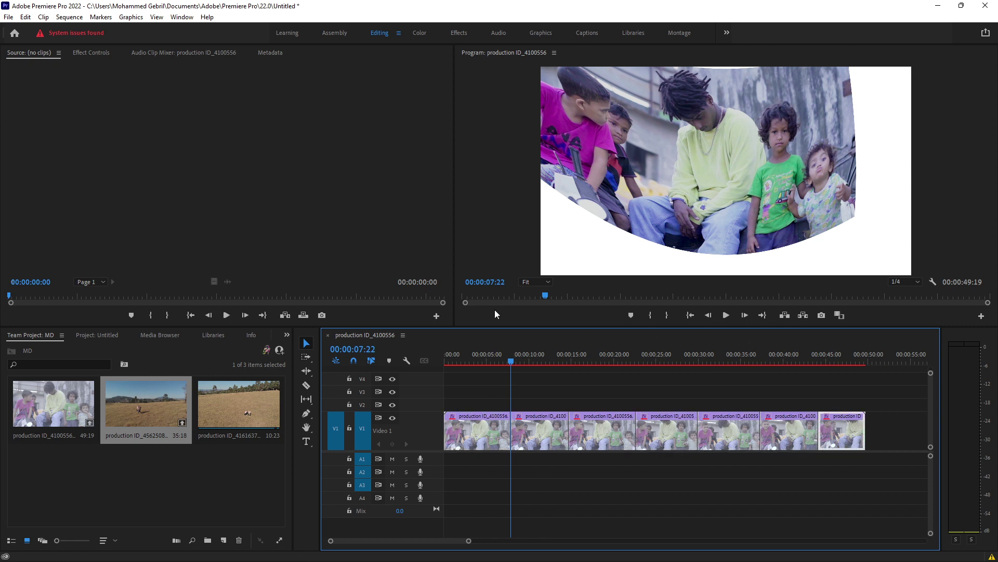
Switch to the Effects workspace, search the effects for "blur", and apply Gaussian Blur to the second segment
{"action": "left_click", "coordinate": [458, 34]}
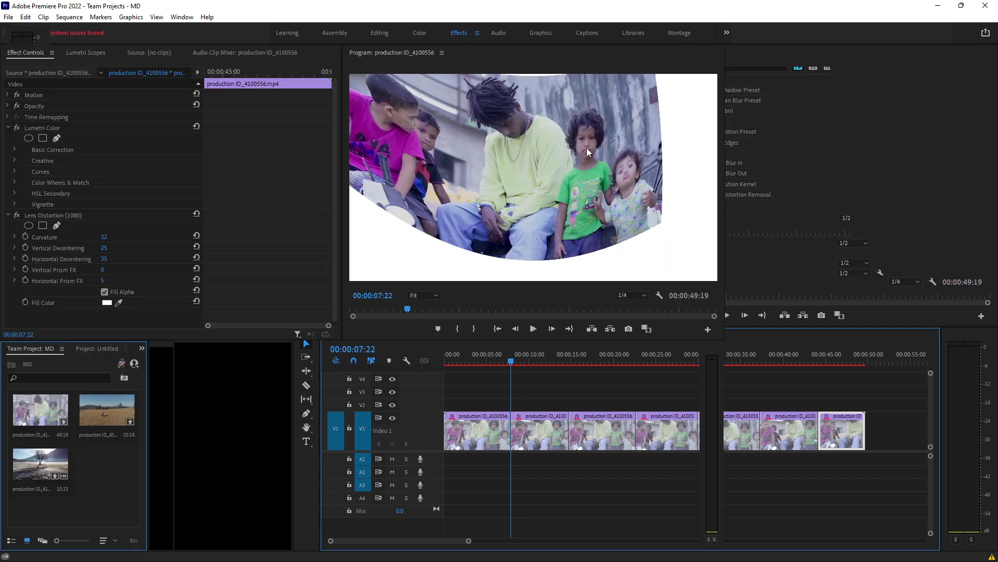
{"action": "left_click", "coordinate": [762, 64]}
{"action": "type", "text": "b"}
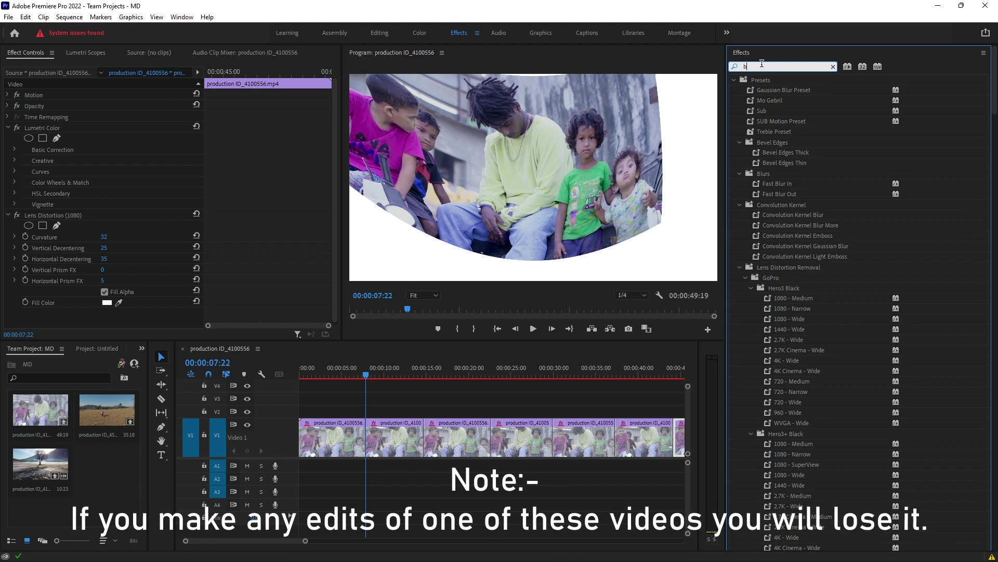
{"action": "type", "text": "lu"}
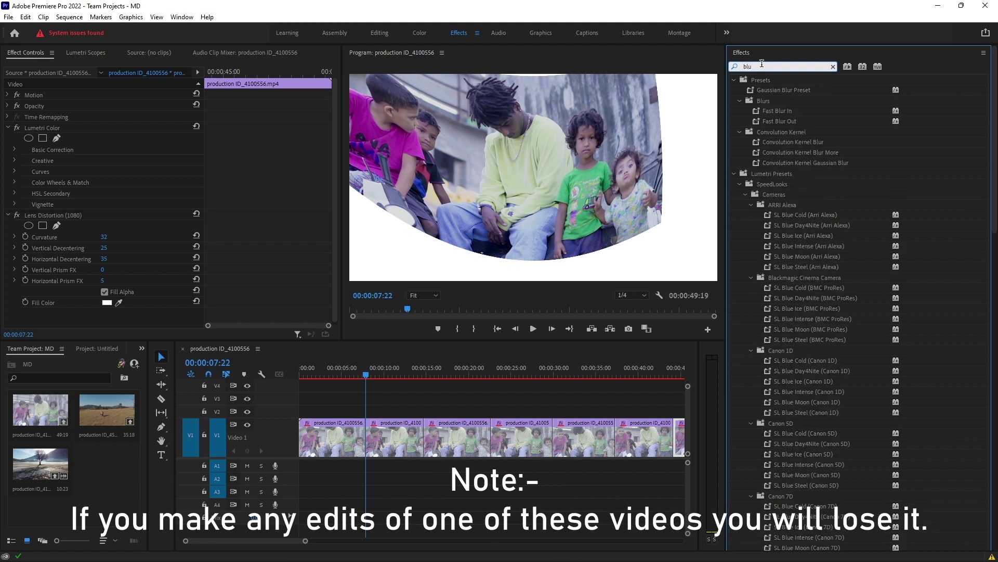
{"action": "type", "text": "r"}
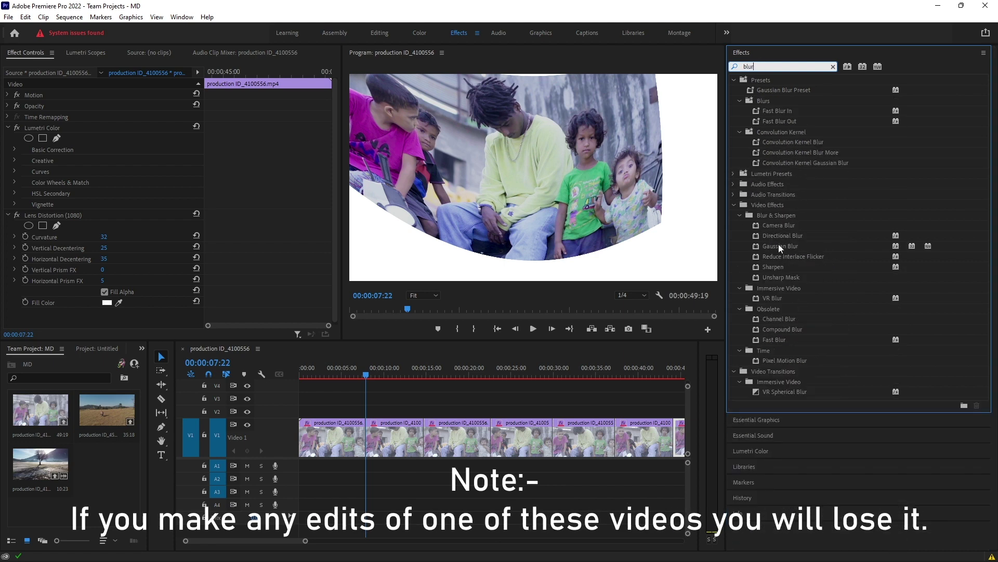
{"action": "left_click_drag", "start_coordinate": [778, 244], "coordinate": [394, 437]}
Set the second segment's Gaussian Blur Blurriness to 30 and preview the sequence before and after that segment
{"action": "left_click", "coordinate": [395, 370]}
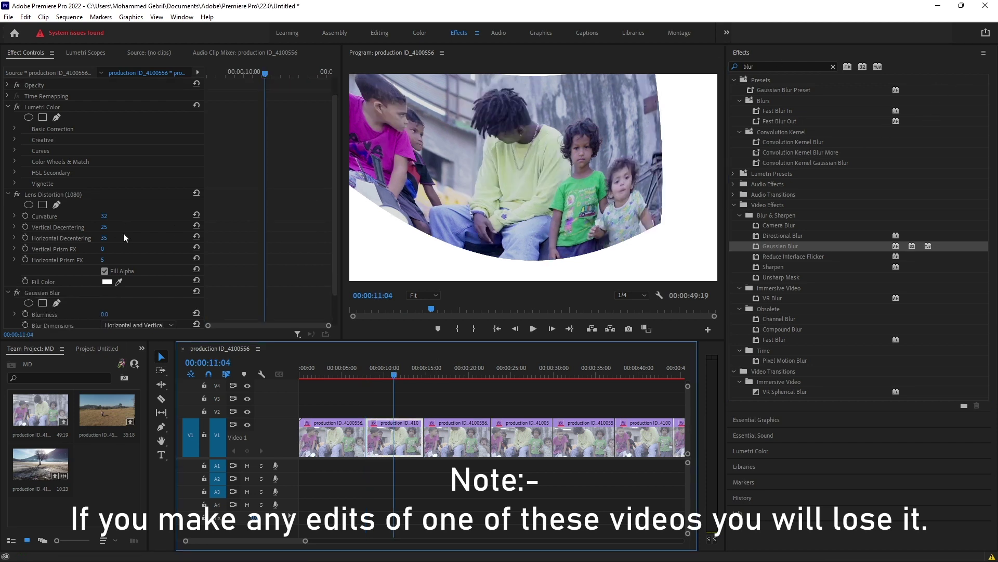
{"action": "scroll", "coordinate": [130, 236], "scroll_direction": "down", "scroll_amount": 3}
{"action": "left_click", "coordinate": [114, 283]}
{"action": "left_click_drag", "start_coordinate": [107, 279], "coordinate": [117, 278]}
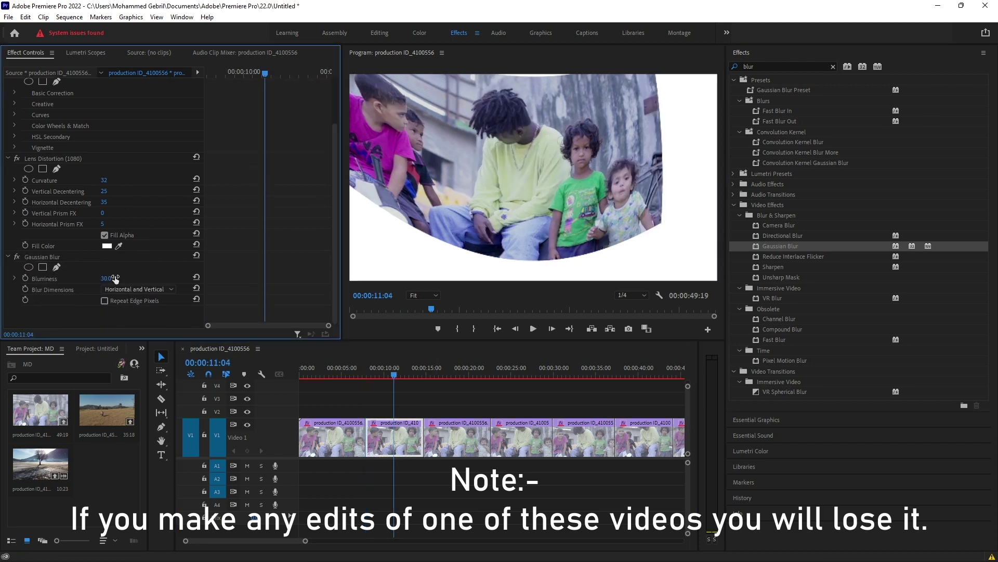
{"action": "left_click", "coordinate": [324, 373]}
{"action": "left_click", "coordinate": [437, 372]}
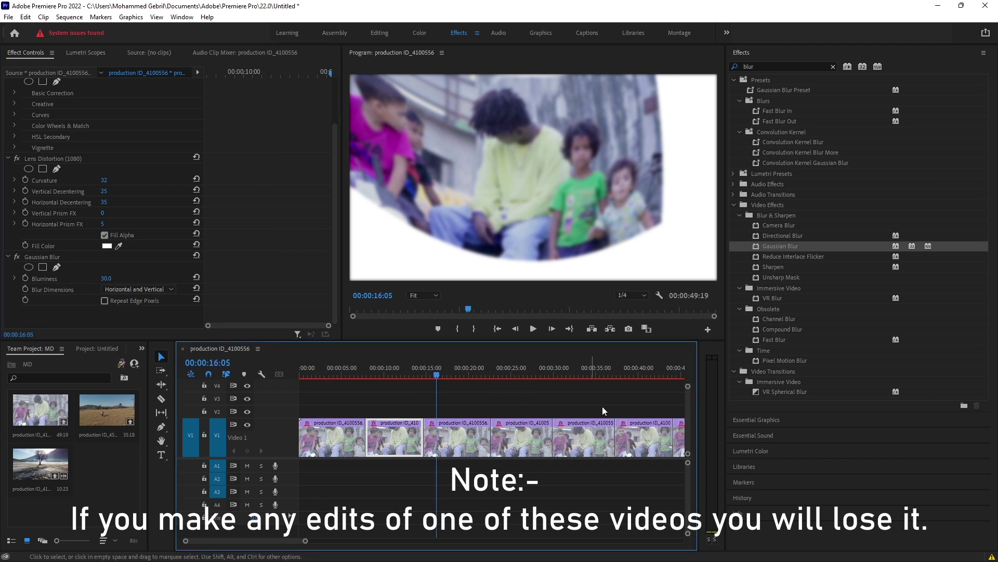
Deselect the clips and create a simplified duplicate of the sequence, closing vertical gaps and removing through edits
{"action": "key", "text": "minus"}
{"action": "left_click", "coordinate": [472, 510]}
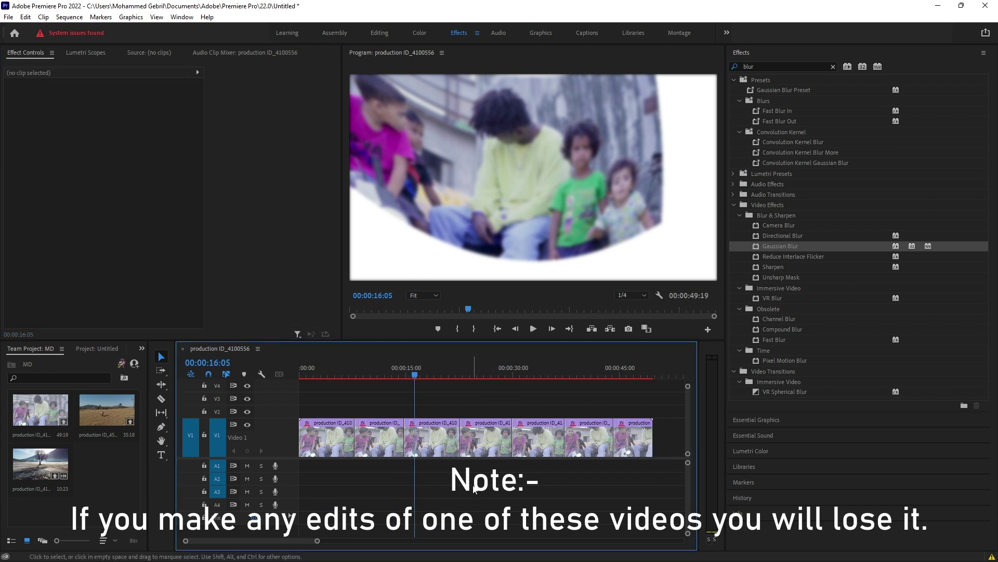
{"action": "left_click", "coordinate": [69, 17]}
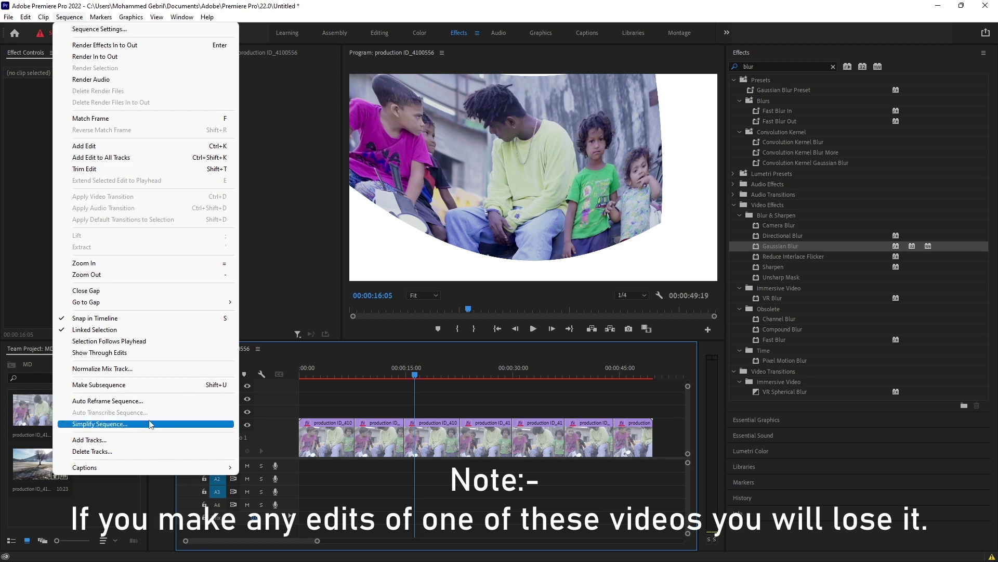
{"action": "left_click", "coordinate": [99, 424]}
{"action": "left_click", "coordinate": [424, 328]}
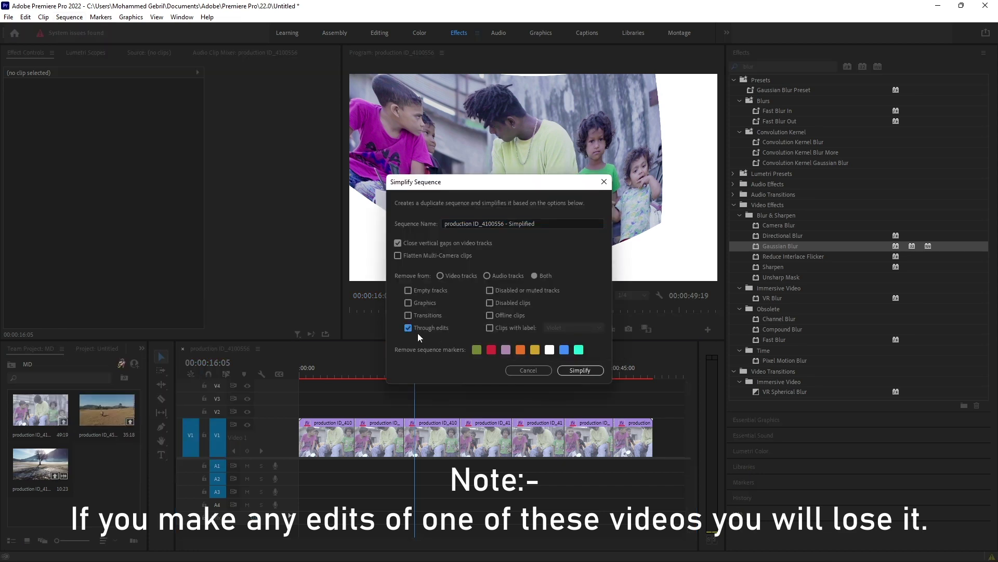
{"action": "left_click", "coordinate": [580, 371]}
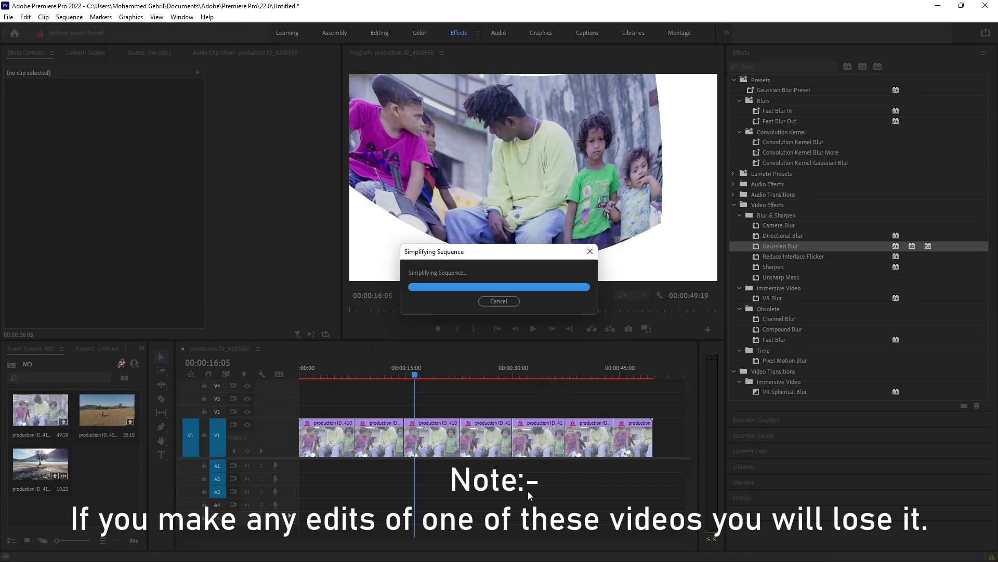
Scrub through the simplified sequence to check the merged clip
{"action": "mouse_move", "coordinate": [408, 374]}
{"action": "left_mouse_down"}
{"action": "mouse_move", "coordinate": [379, 380]}
{"action": "mouse_move", "coordinate": [399, 384]}
{"action": "left_mouse_up"}
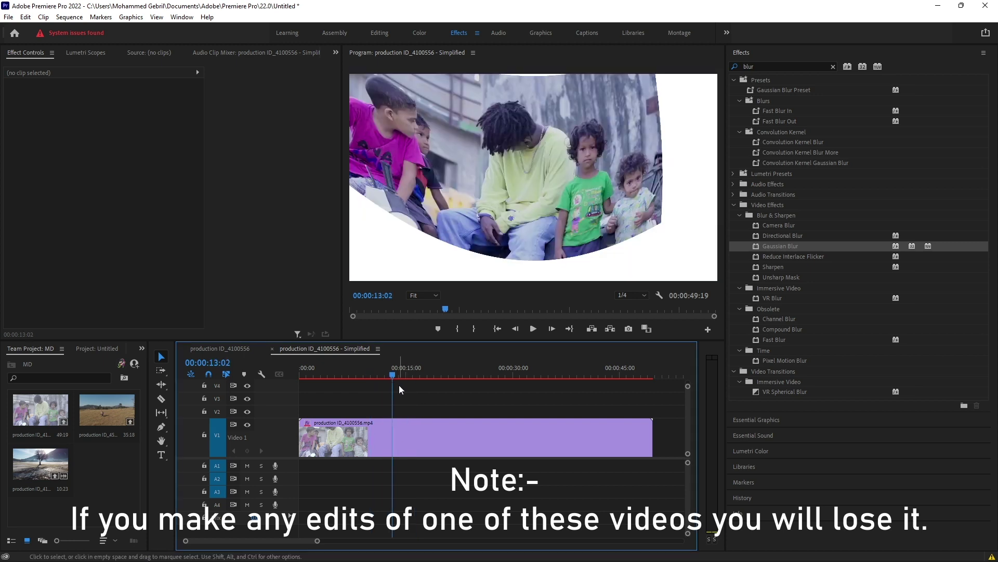
{"action": "left_click", "coordinate": [374, 374]}
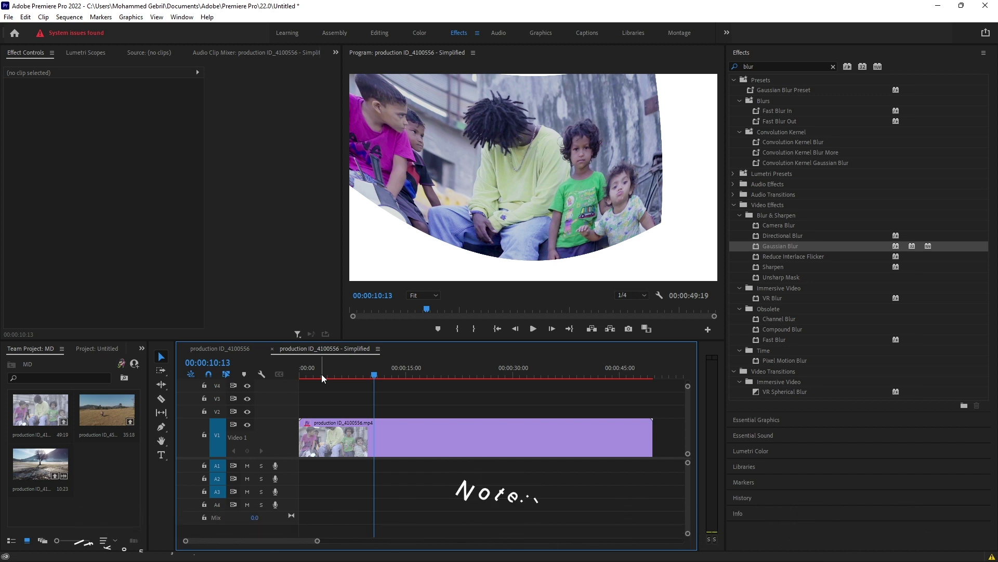
{"action": "left_click_drag", "start_coordinate": [332, 372], "coordinate": [598, 373]}
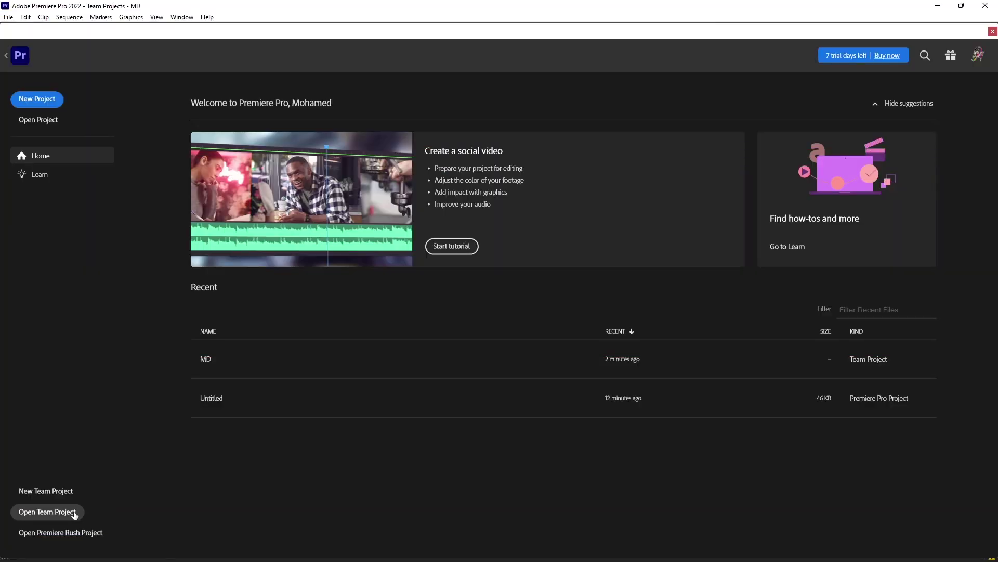
Start opening an existing team project from the Home screen
{"action": "left_click", "coordinate": [73, 512]}
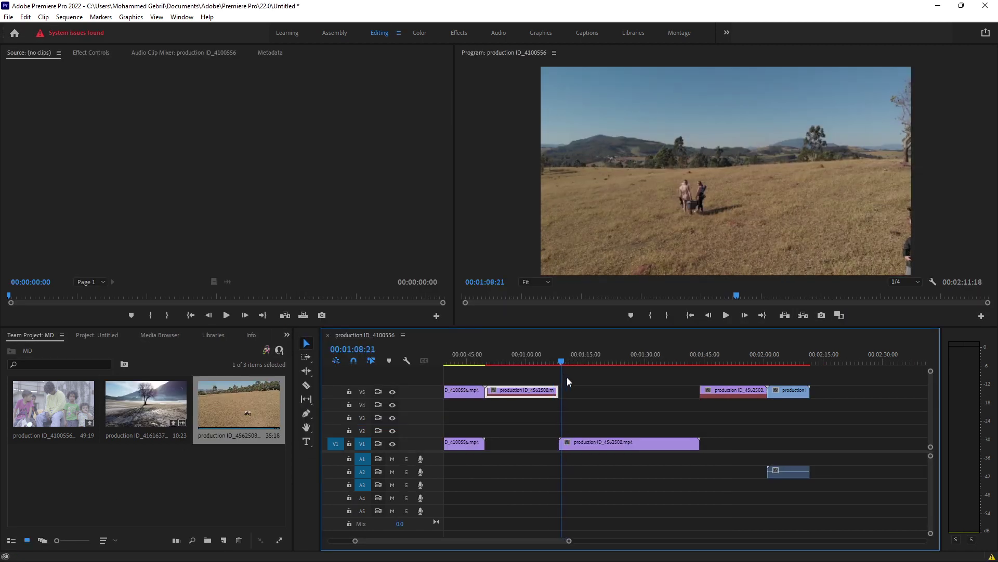
Open Link Media for the offline production ID_4562508.mp4 clip on V5 near 00:01:49:22 and start locating its file
{"action": "left_click_drag", "start_coordinate": [701, 358], "coordinate": [725, 358]}
{"action": "left_click", "coordinate": [743, 394]}
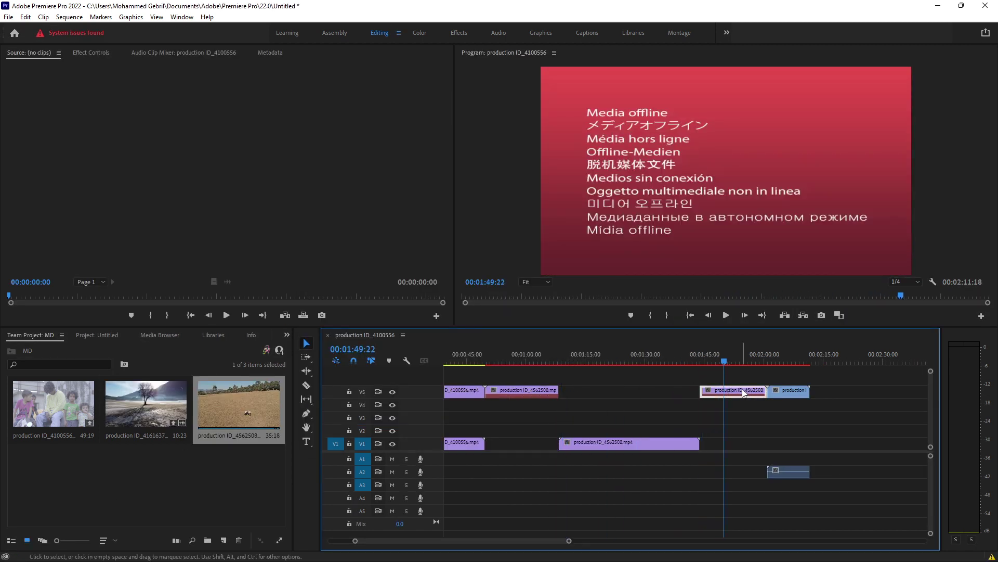
{"action": "right_click", "coordinate": [744, 394]}
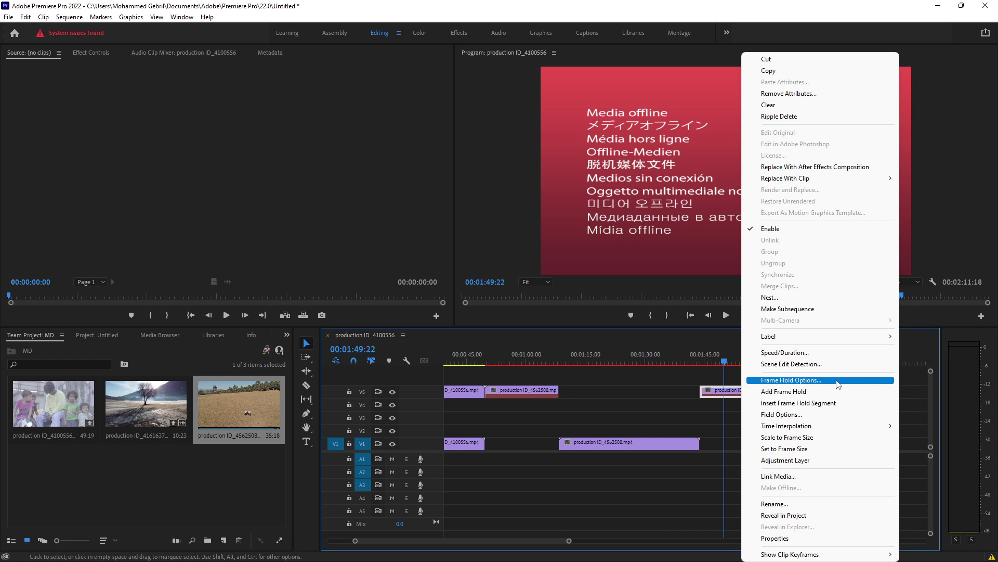
{"action": "left_click", "coordinate": [795, 476]}
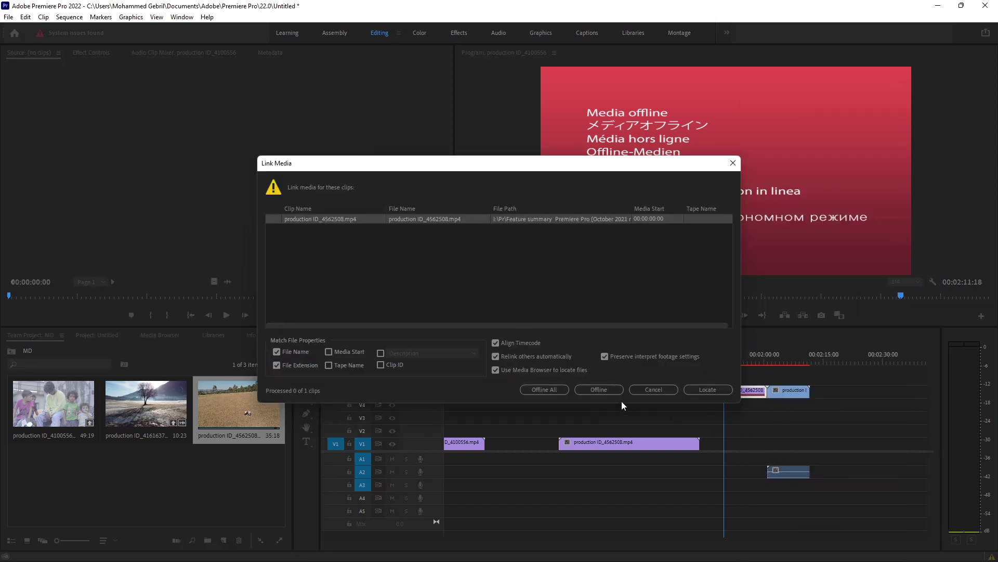
{"action": "left_click", "coordinate": [706, 393]}
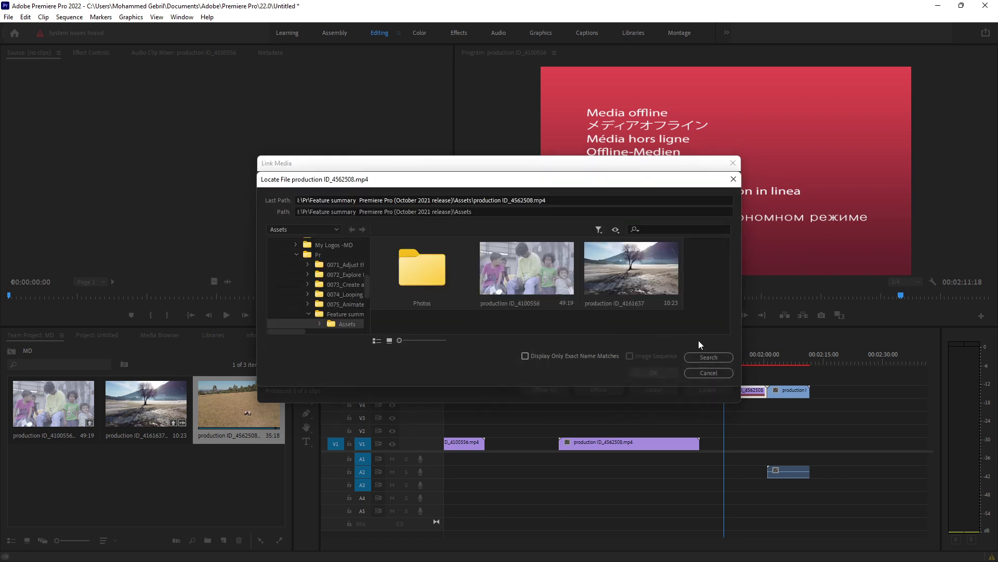
Relink the clip to production ID_4562508.mp4 in the Feature summary folder, displaying only exact name matches, and save the project
{"action": "left_click", "coordinate": [341, 315]}
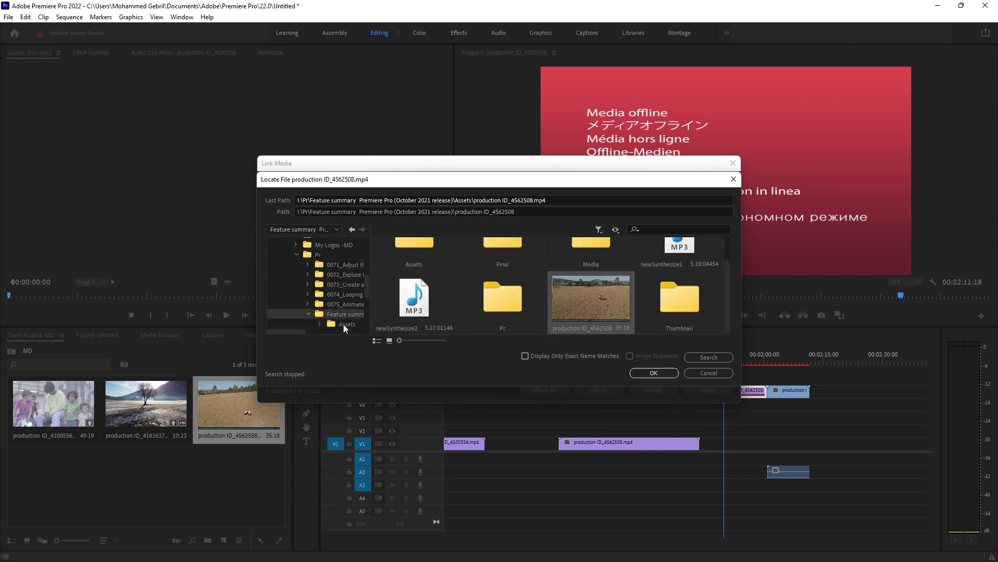
{"action": "left_click", "coordinate": [343, 324]}
{"action": "left_click", "coordinate": [339, 315]}
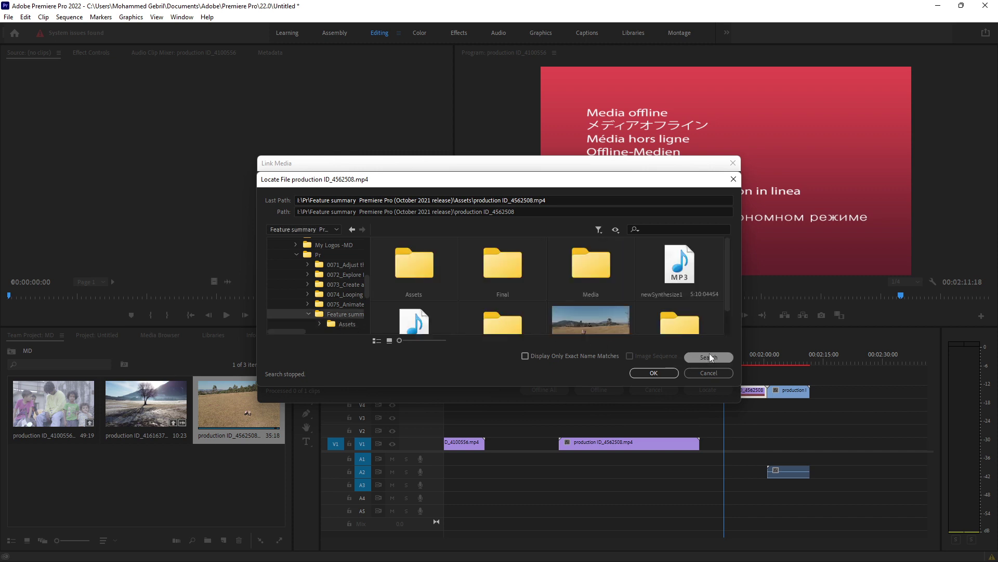
{"action": "left_click", "coordinate": [530, 356]}
{"action": "scroll", "coordinate": [568, 307], "scroll_direction": "down", "scroll_amount": 1}
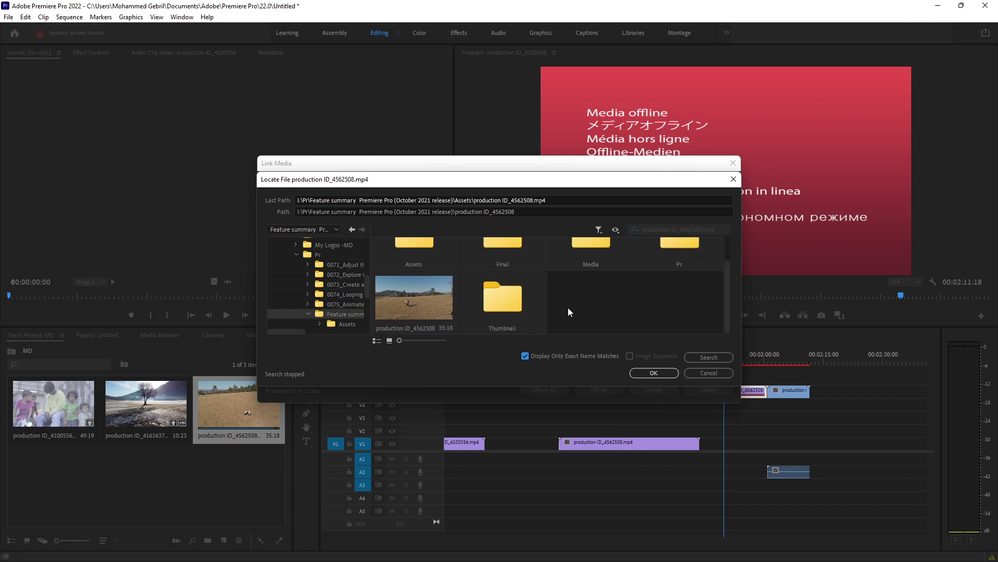
{"action": "left_click", "coordinate": [419, 298]}
{"action": "left_click", "coordinate": [650, 372]}
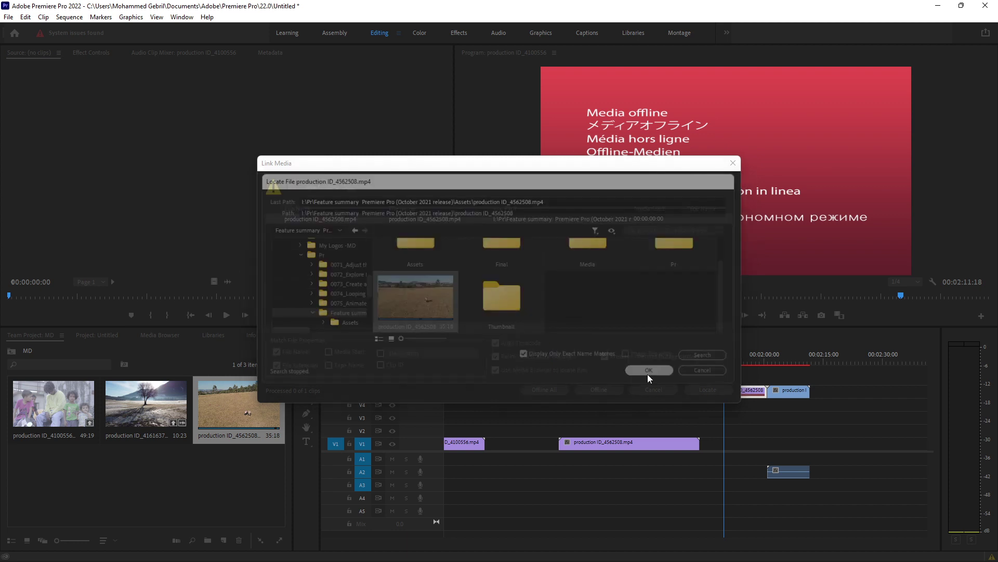
{"action": "key", "text": "ctrl+s"}
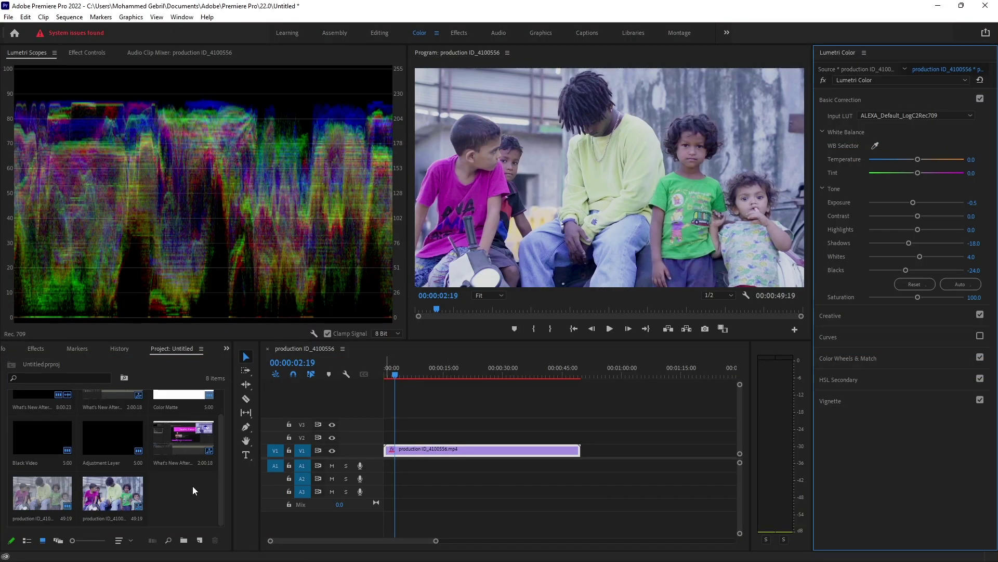
Start a new Bars and Tone item using the Automatic (match sequence) preset
{"action": "left_click", "coordinate": [200, 540]}
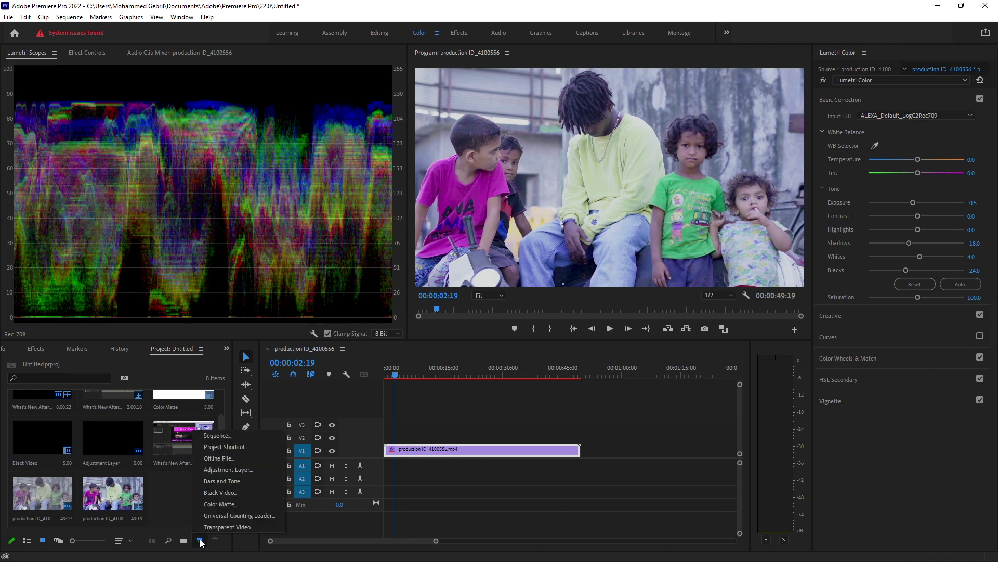
{"action": "left_click", "coordinate": [224, 481]}
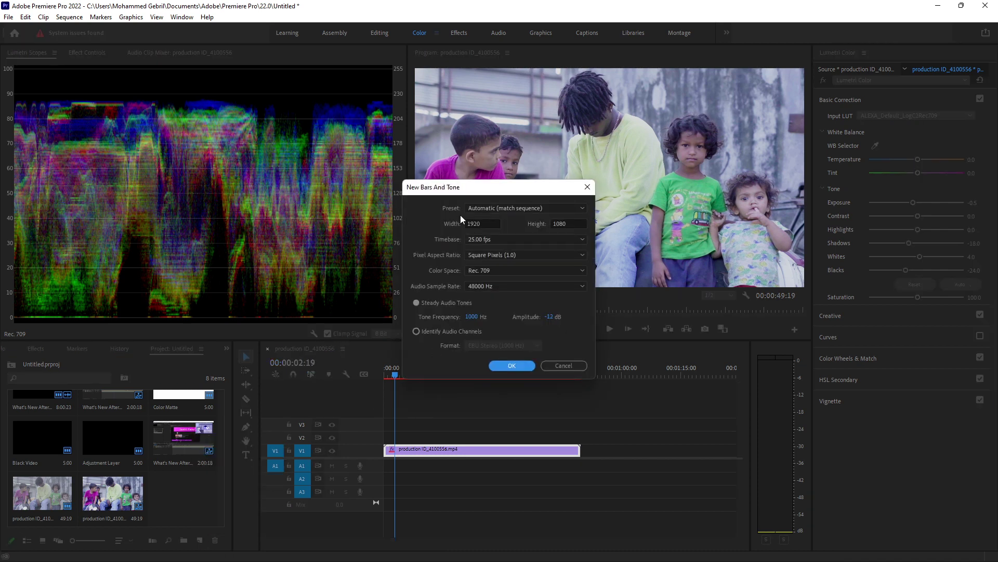
{"action": "left_click", "coordinate": [491, 208]}
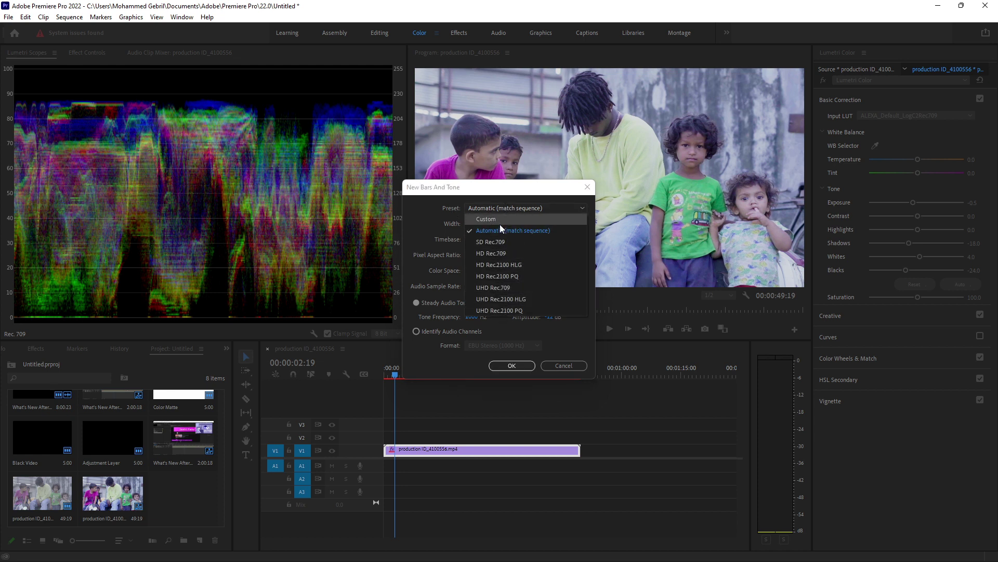
{"action": "left_click", "coordinate": [501, 227]}
{"action": "left_click", "coordinate": [519, 210]}
{"action": "left_click", "coordinate": [504, 229]}
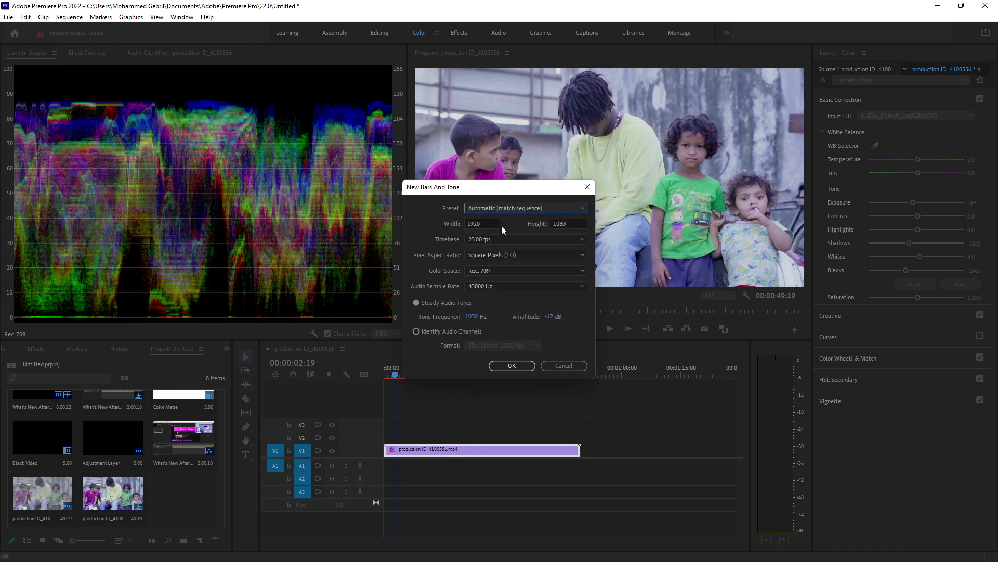
Try the UHD Rec.2100 HLG and UHD Rec.709 presets for the new Bars and Tone item, and return to Automatic (match sequence)
{"action": "left_click", "coordinate": [498, 210]}
{"action": "left_click", "coordinate": [489, 313]}
{"action": "left_click", "coordinate": [500, 210]}
{"action": "left_click", "coordinate": [492, 299]}
{"action": "left_click", "coordinate": [488, 207]}
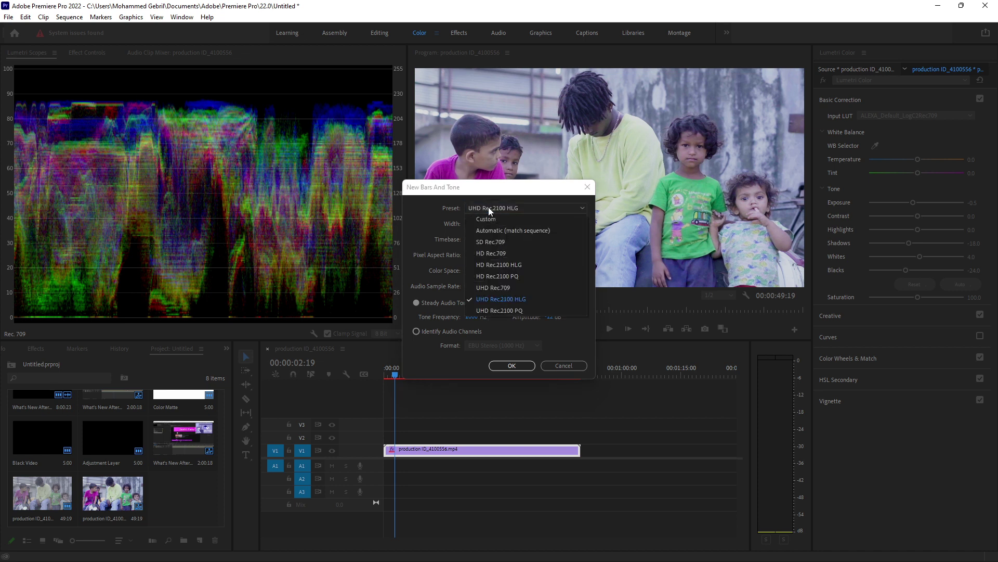
{"action": "left_click", "coordinate": [498, 287]}
{"action": "left_click", "coordinate": [508, 208]}
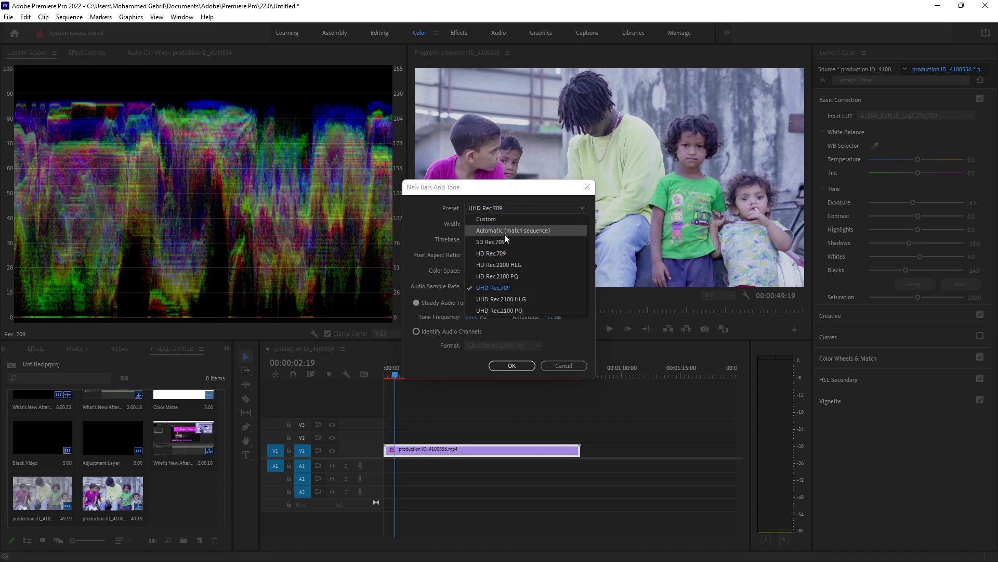
{"action": "left_click", "coordinate": [505, 234]}
Create the Bars and Tone item with Steady Audio Tones and place it on V2 at the start of the sequence
{"action": "left_click", "coordinate": [422, 332]}
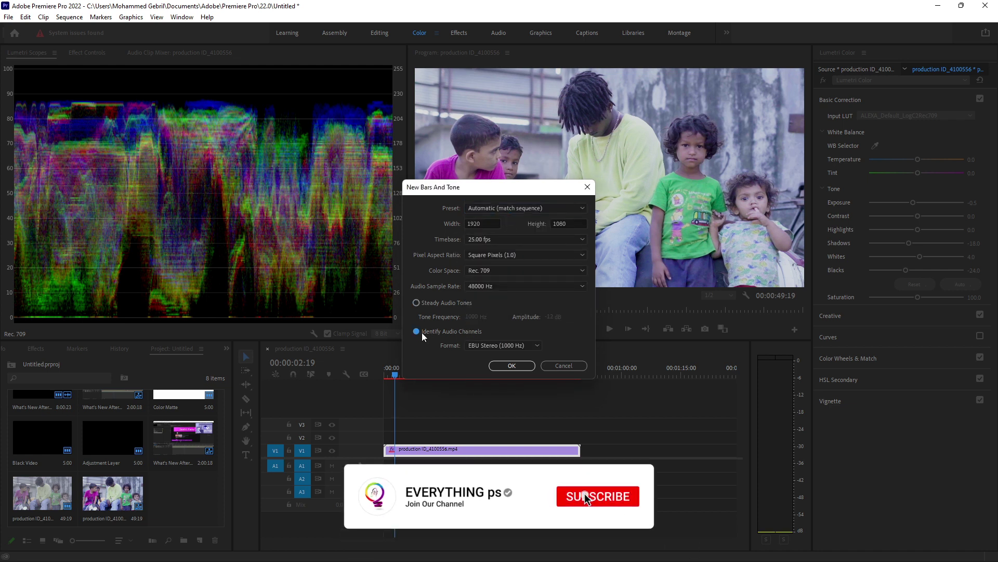
{"action": "left_click", "coordinate": [516, 345]}
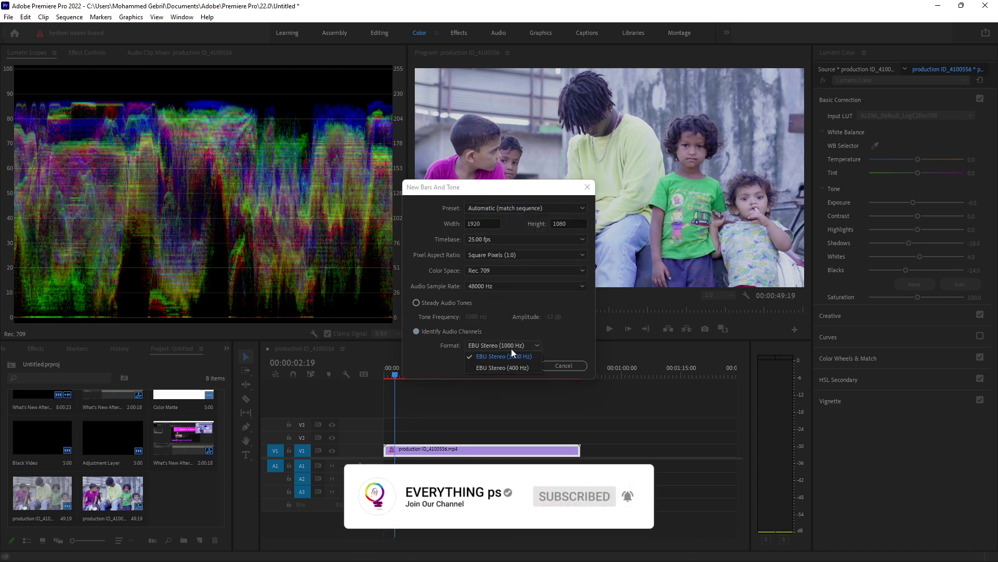
{"action": "left_click", "coordinate": [416, 303]}
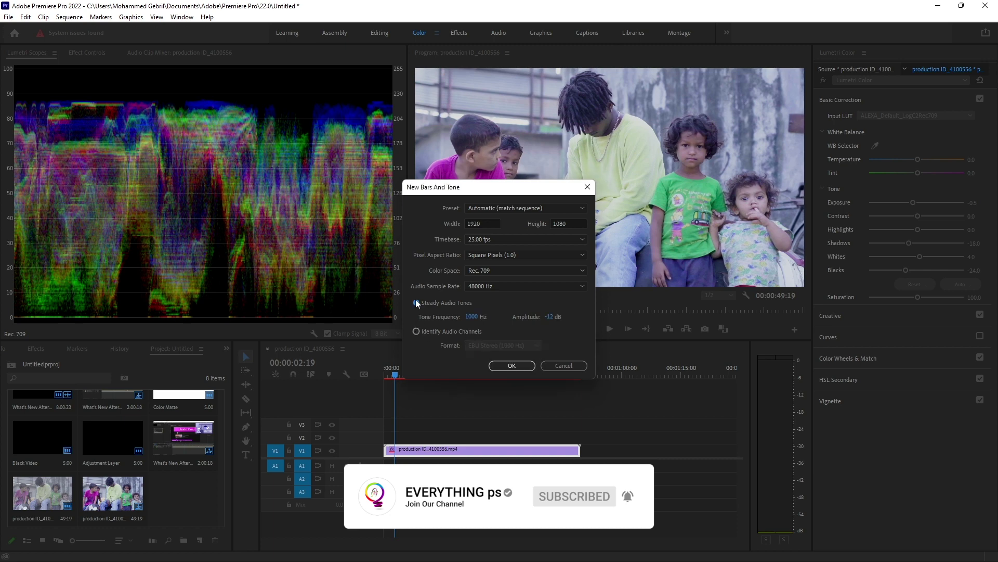
{"action": "left_click", "coordinate": [512, 365]}
{"action": "left_click_drag", "start_coordinate": [183, 497], "coordinate": [391, 440]}
Create a Bars and Tone item with the SD Rec.709 preset, place it on V3 directly after the first bars clip, and preview it
{"action": "left_click", "coordinate": [199, 544]}
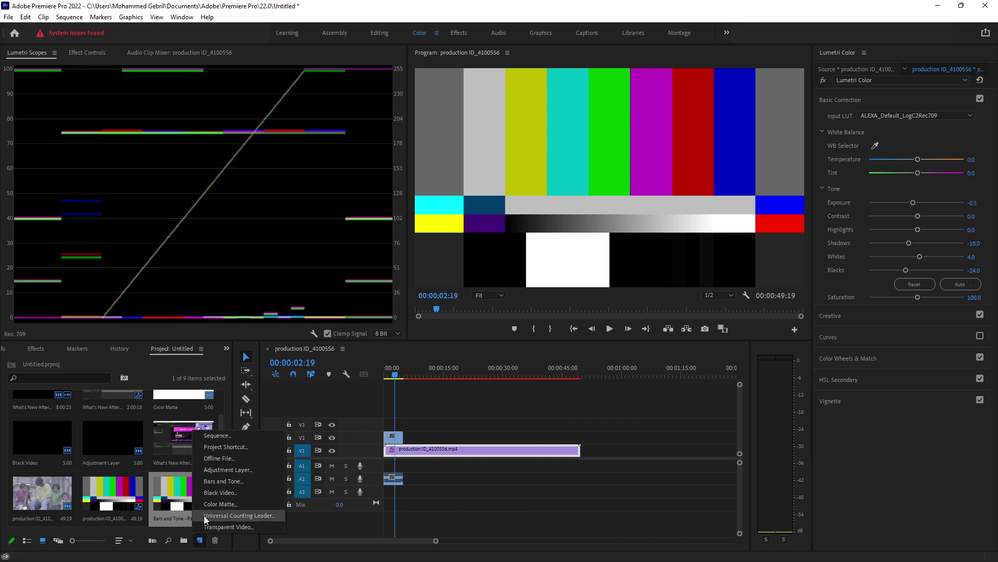
{"action": "left_click", "coordinate": [217, 480]}
{"action": "left_click", "coordinate": [496, 208]}
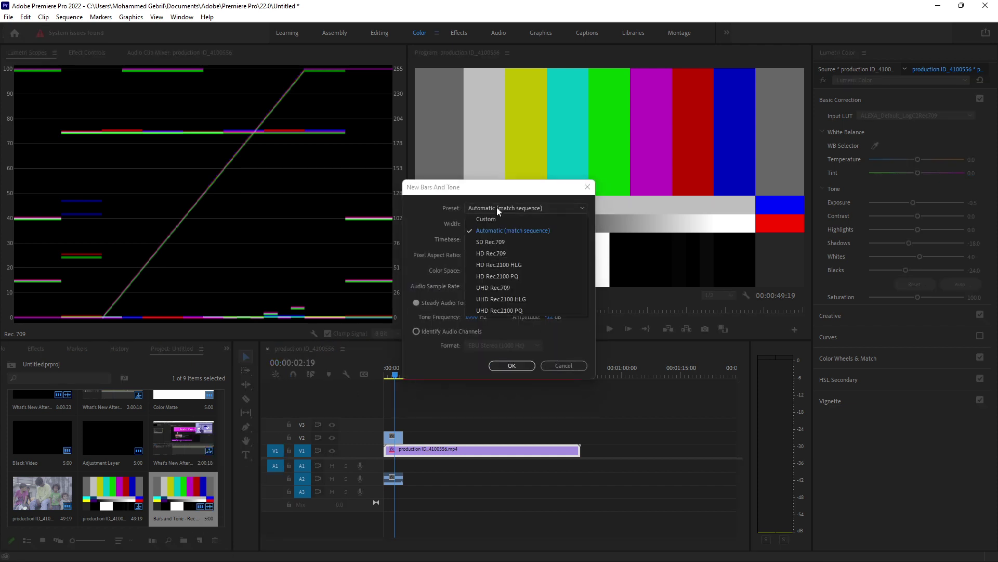
{"action": "left_click", "coordinate": [493, 243]}
{"action": "left_click", "coordinate": [512, 366]}
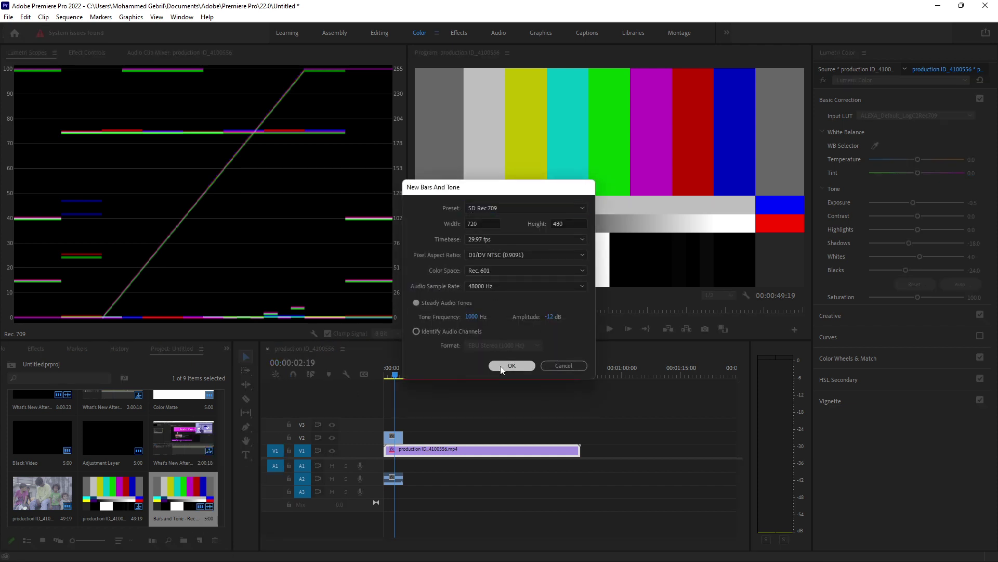
{"action": "left_click_drag", "start_coordinate": [48, 504], "coordinate": [406, 428]}
{"action": "left_click", "coordinate": [414, 375]}
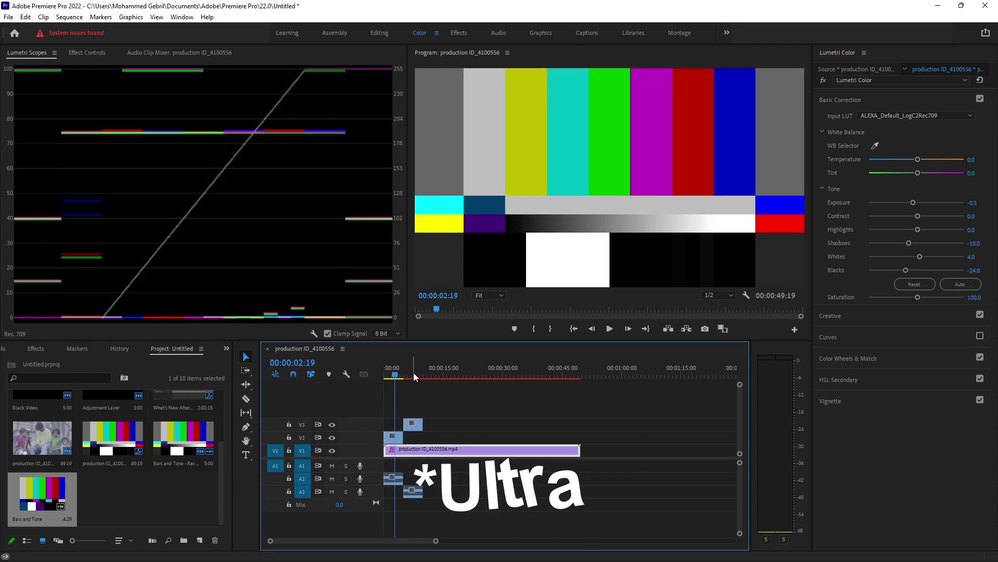
{"action": "mouse_move", "coordinate": [415, 375]}
{"action": "left_mouse_down"}
{"action": "mouse_move", "coordinate": [392, 375]}
{"action": "mouse_move", "coordinate": [416, 378]}
{"action": "left_mouse_up"}
Create a Bars and Tone item with the UHD Rec.2100 PQ preset, place it on V4 after the V3 clip, and preview it
{"action": "left_click", "coordinate": [203, 539]}
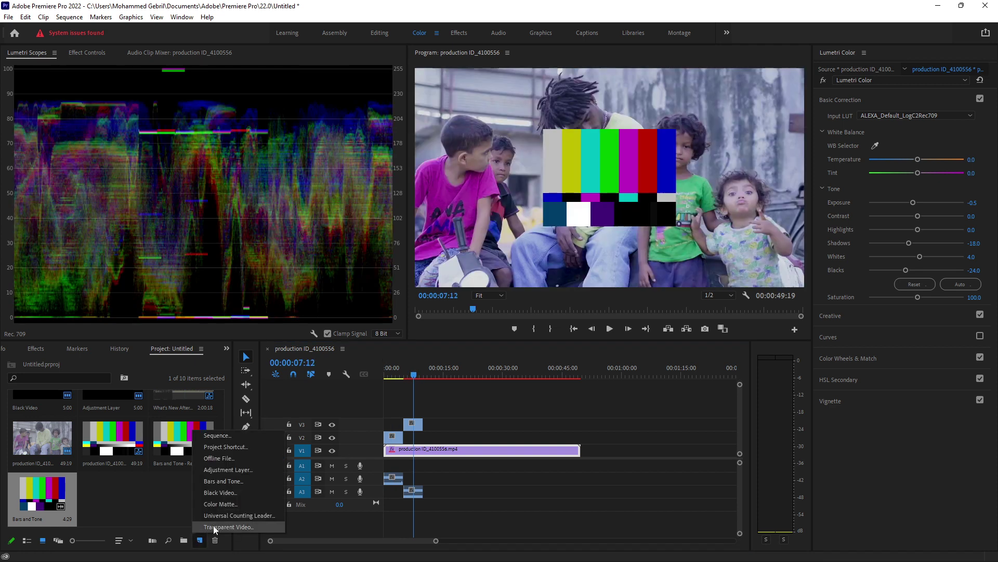
{"action": "left_click", "coordinate": [232, 483]}
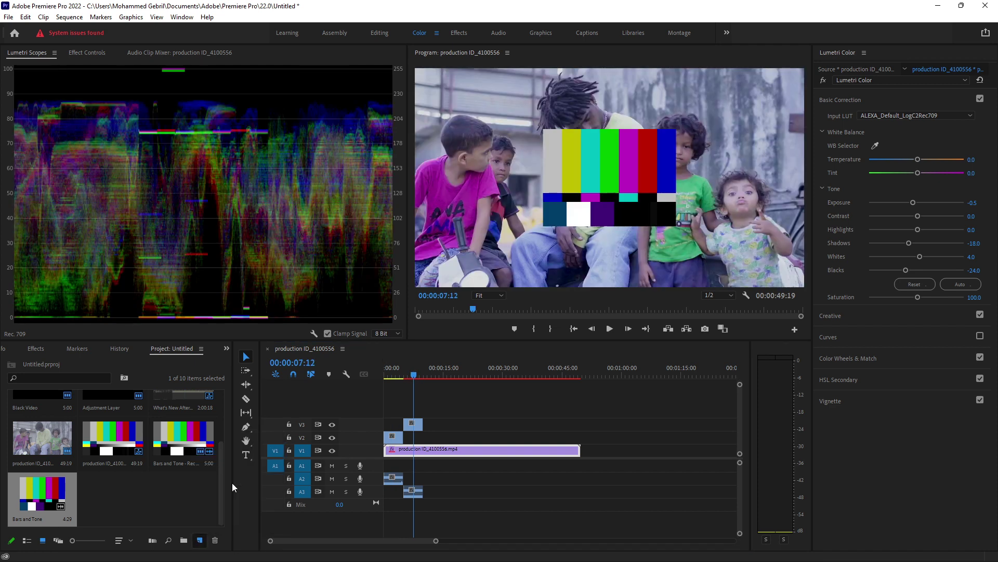
{"action": "left_click", "coordinate": [497, 209]}
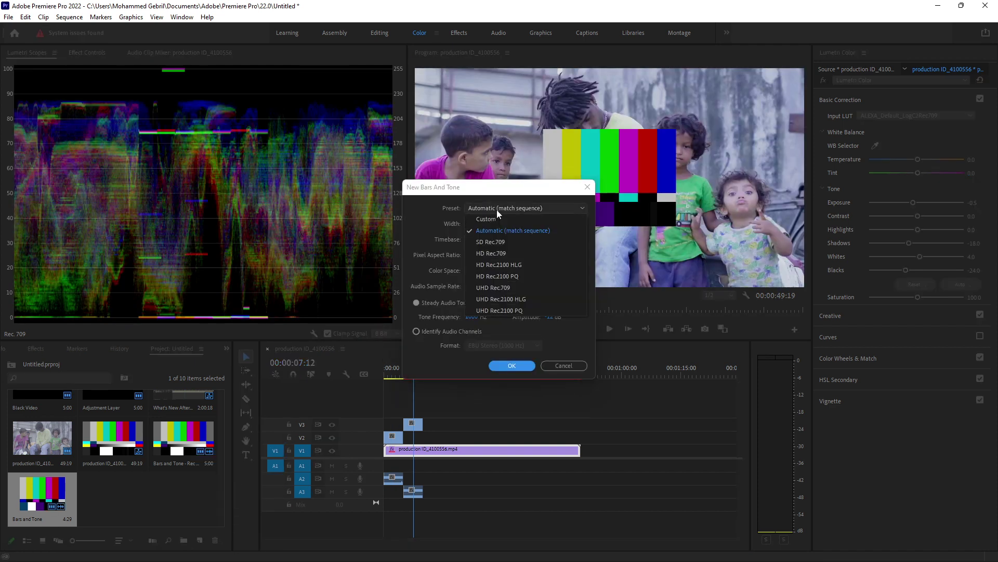
{"action": "left_click", "coordinate": [494, 310]}
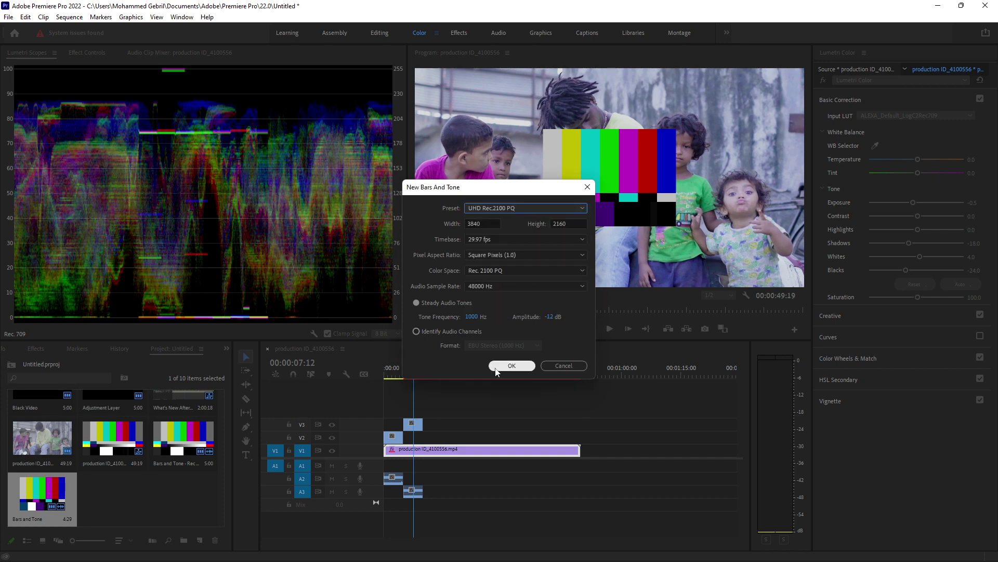
{"action": "left_click", "coordinate": [495, 367]}
{"action": "left_click_drag", "start_coordinate": [112, 494], "coordinate": [426, 416]}
{"action": "left_click", "coordinate": [432, 374]}
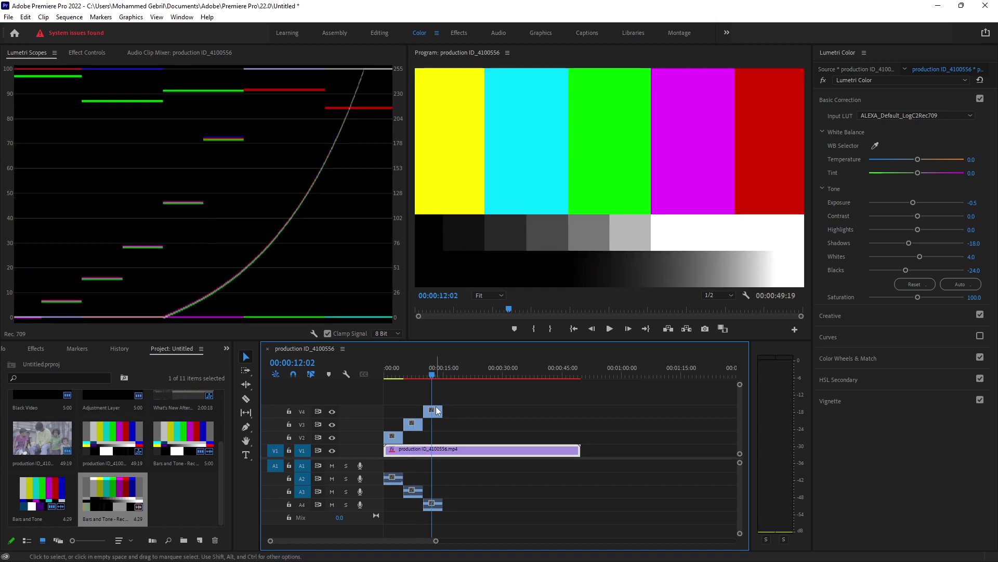
Compare the bars clips on V2 and V4 in the program view and Lumetri Scopes
{"action": "left_click", "coordinate": [394, 374]}
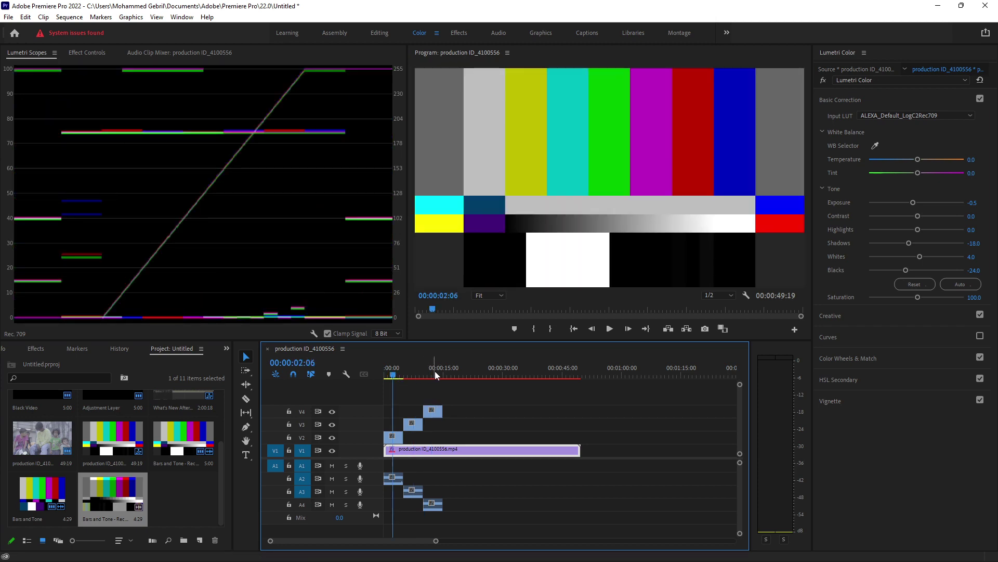
{"action": "left_click_drag", "start_coordinate": [438, 371], "coordinate": [394, 372]}
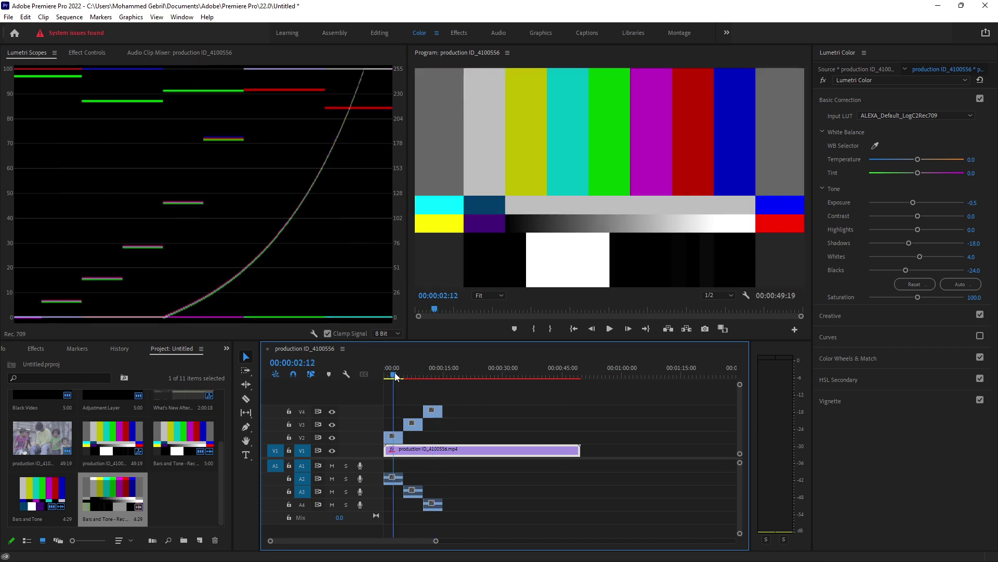
{"action": "left_click", "coordinate": [436, 373]}
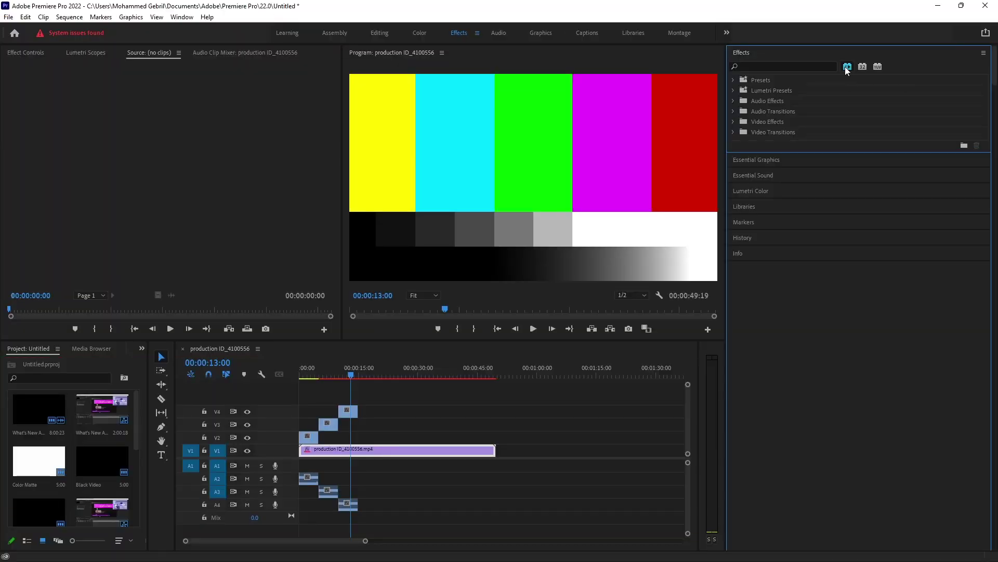
Filter the effects list to accelerated effects and look through the DJI and GoPro Lens Distortion Removal presets
{"action": "left_click", "coordinate": [847, 67]}
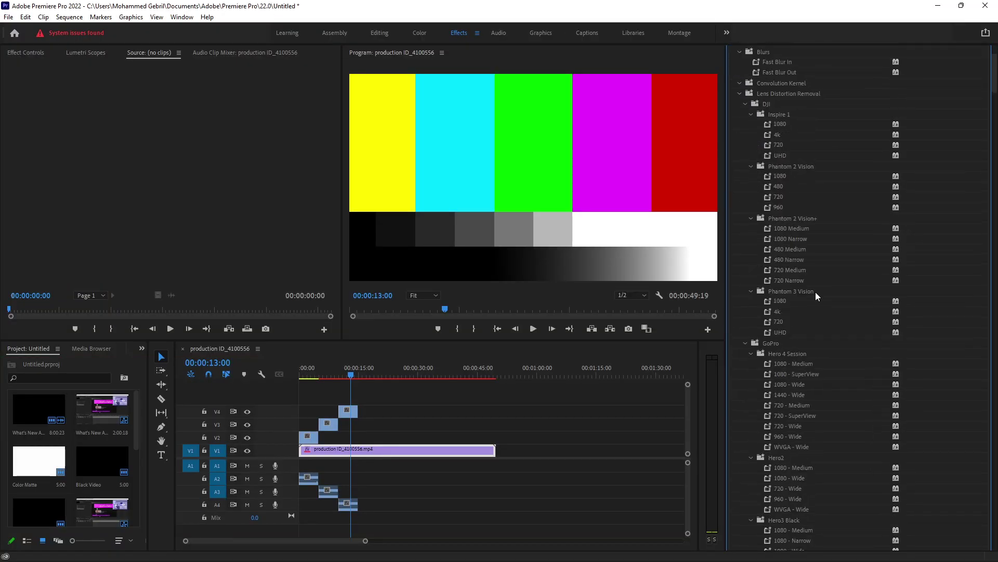
{"action": "scroll", "coordinate": [773, 533], "scroll_direction": "down", "scroll_amount": 5}
{"action": "scroll", "coordinate": [784, 501], "scroll_direction": "down", "scroll_amount": 4}
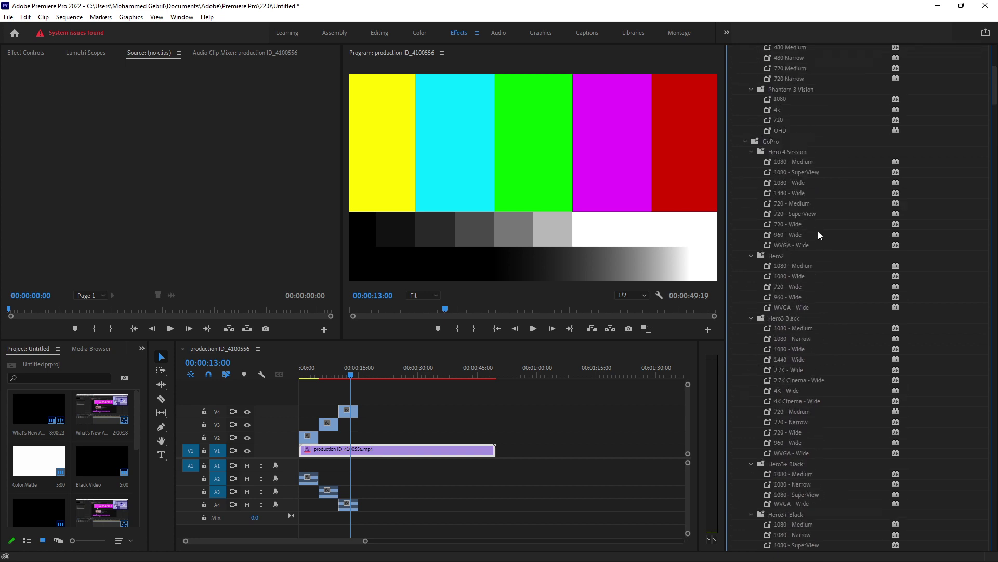
{"action": "scroll", "coordinate": [827, 233], "scroll_direction": "down", "scroll_amount": 5}
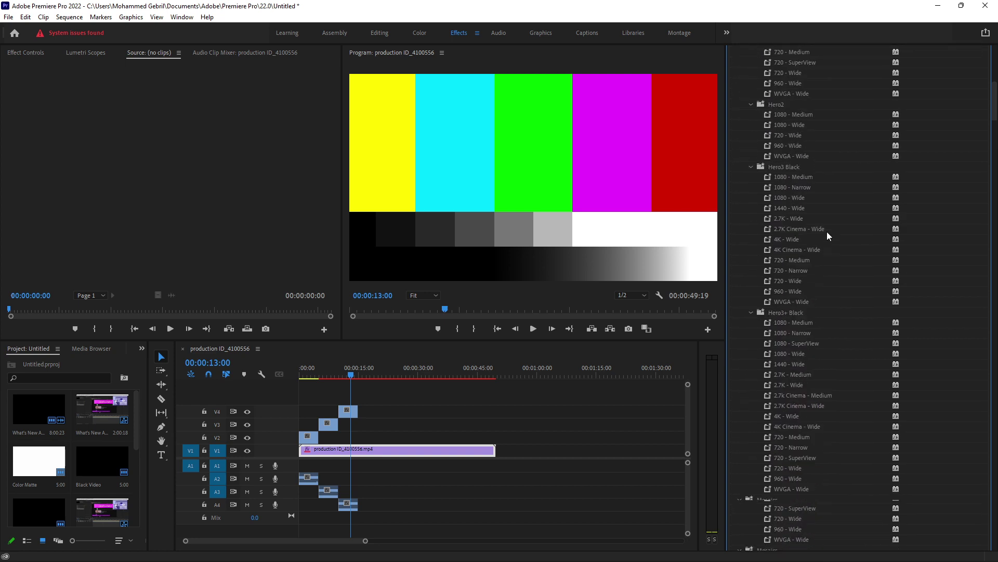
{"action": "left_click_drag", "start_coordinate": [993, 104], "coordinate": [971, 92]}
{"action": "scroll", "coordinate": [840, 244], "scroll_direction": "up", "scroll_amount": 2}
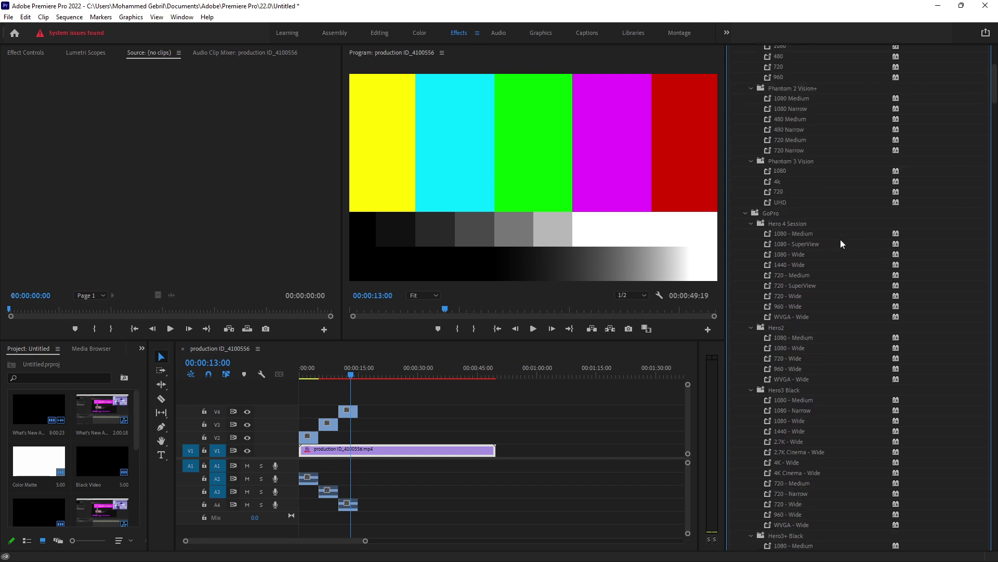
{"action": "scroll", "coordinate": [841, 238], "scroll_direction": "up", "scroll_amount": 8}
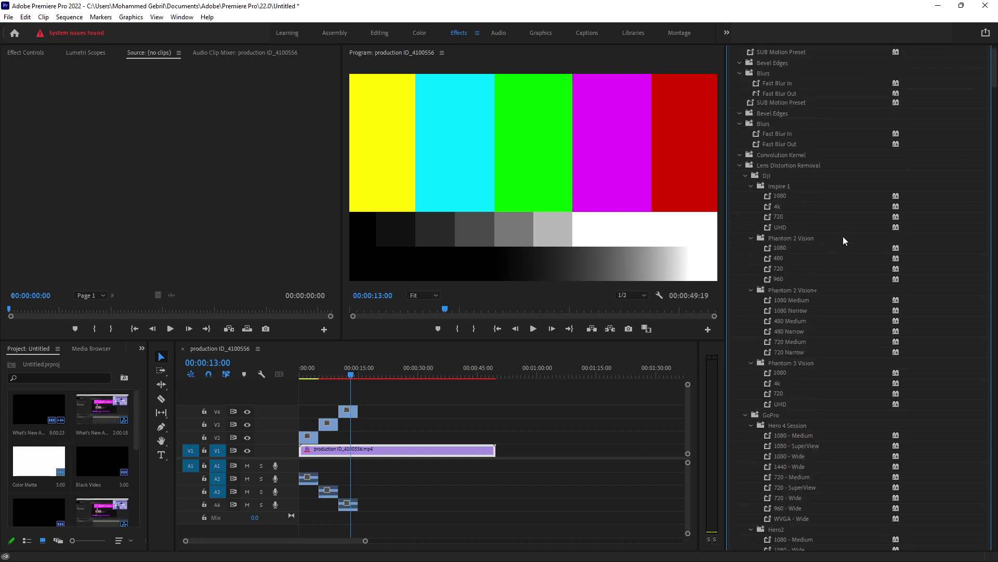
{"action": "scroll", "coordinate": [843, 237], "scroll_direction": "up", "scroll_amount": 2}
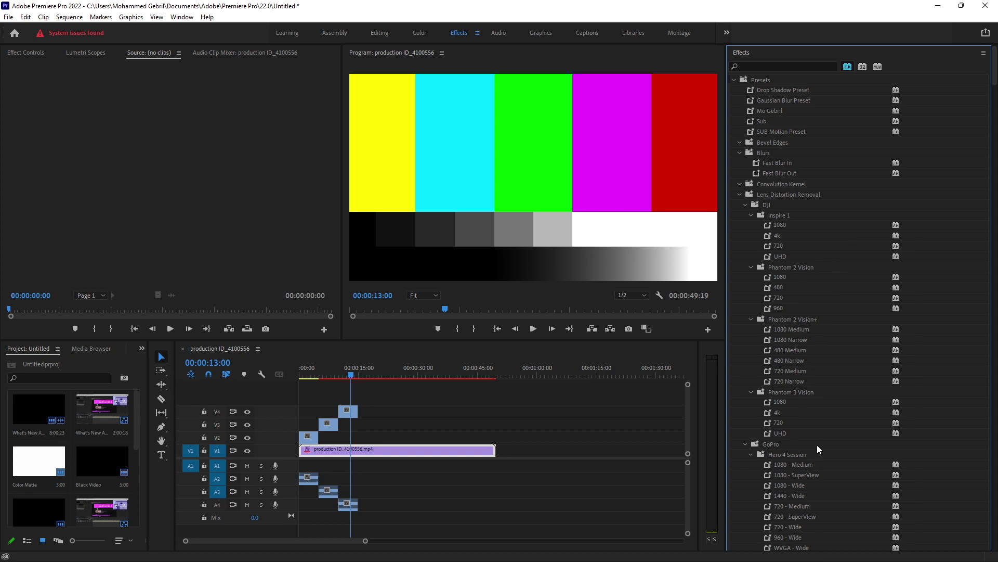
Apply the Phantom 3 Vision 1080 preset to production ID_4100556.mp4 and set Curvature to 32, Vertical Decentering to 25 and Horizontal Decentering to 35
{"action": "left_click_drag", "start_coordinate": [778, 400], "coordinate": [381, 447]}
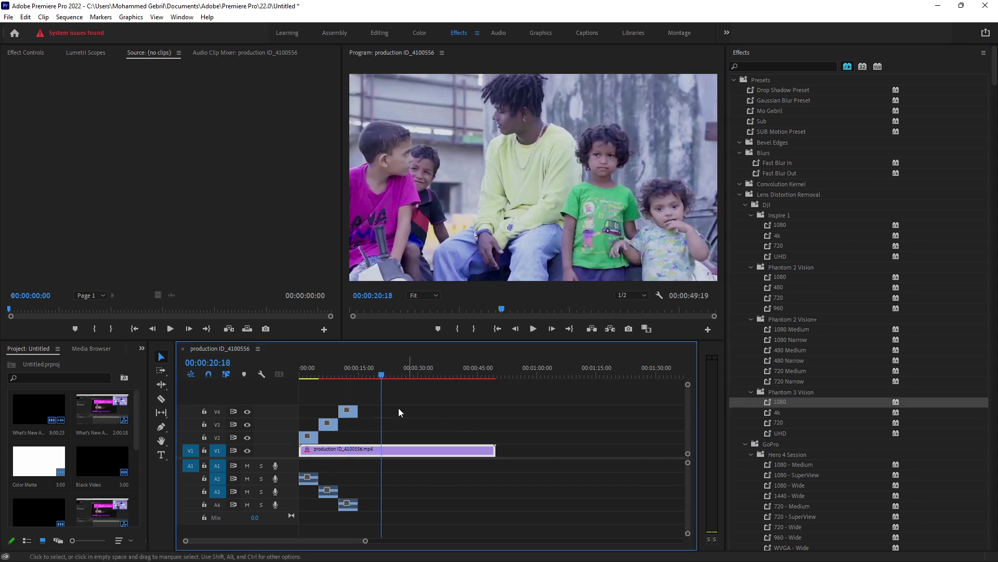
{"action": "left_click", "coordinate": [26, 52]}
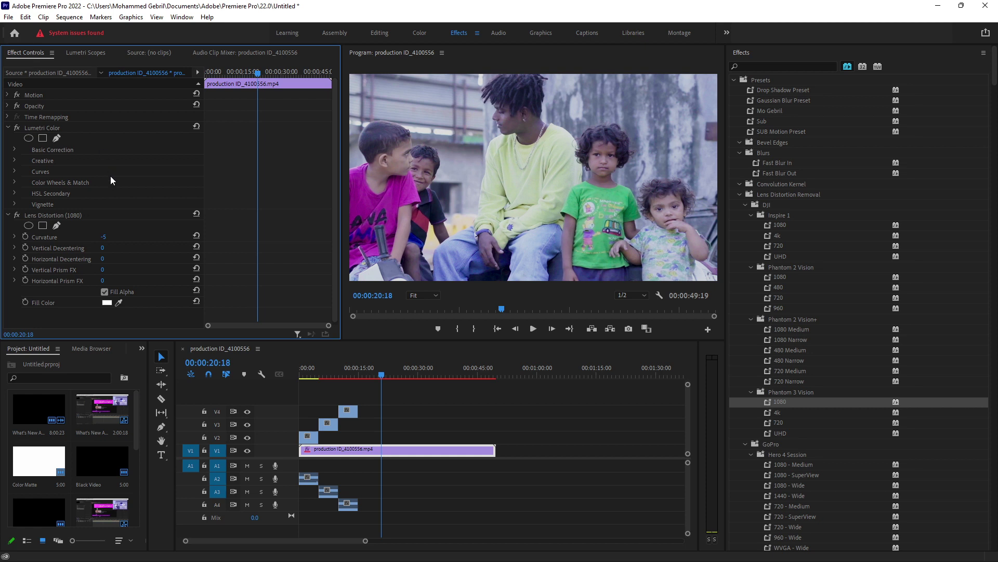
{"action": "left_click", "coordinate": [88, 215]}
{"action": "left_click_drag", "start_coordinate": [104, 236], "coordinate": [106, 280]}
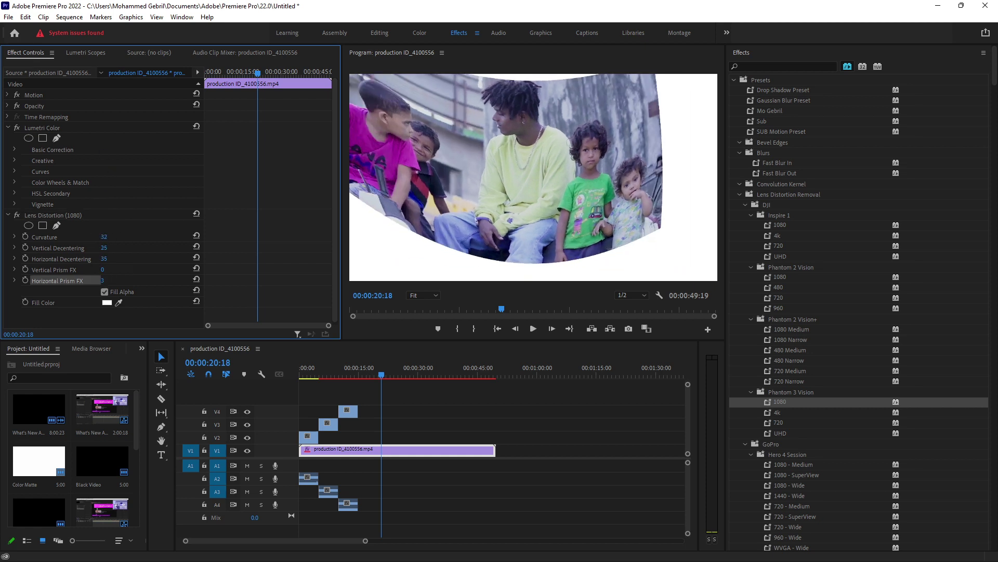